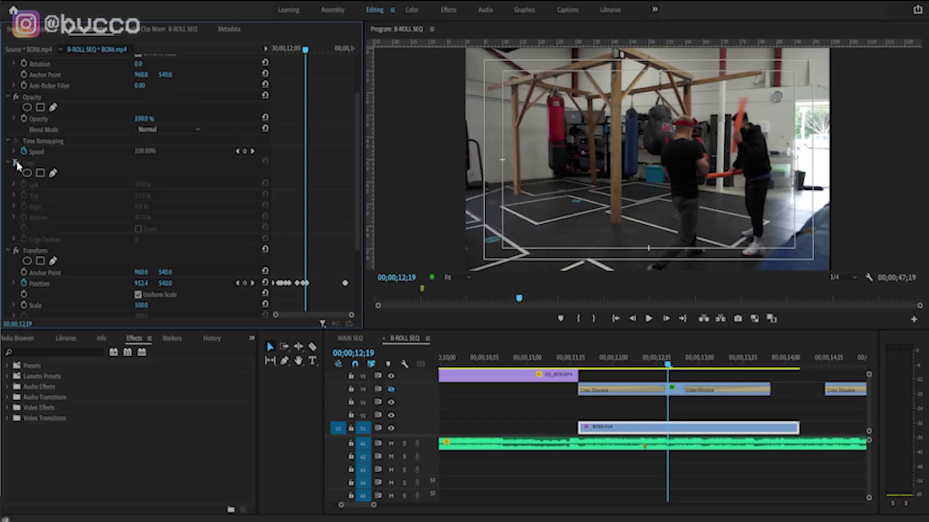
- Compare BOX6.mp4 with and without its Crop effect, and set the crop's Top to 25%
{"action": "left_click", "coordinate": [15, 164]}
{"action": "left_click", "coordinate": [16, 163]}
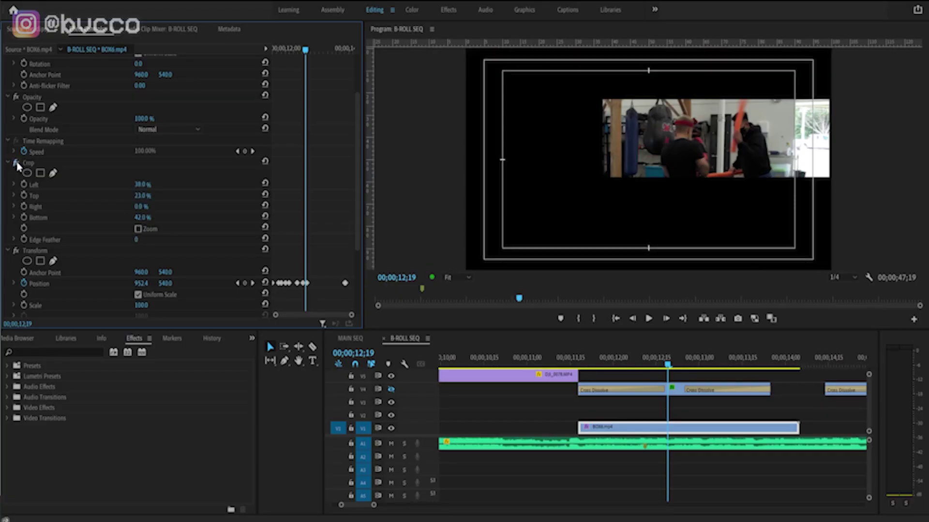
{"action": "left_click", "coordinate": [16, 164]}
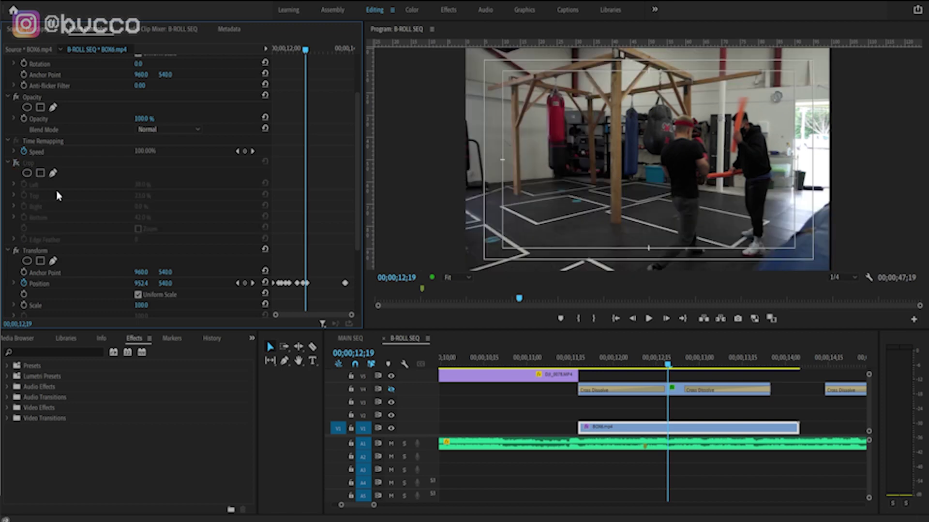
{"action": "left_click", "coordinate": [16, 164]}
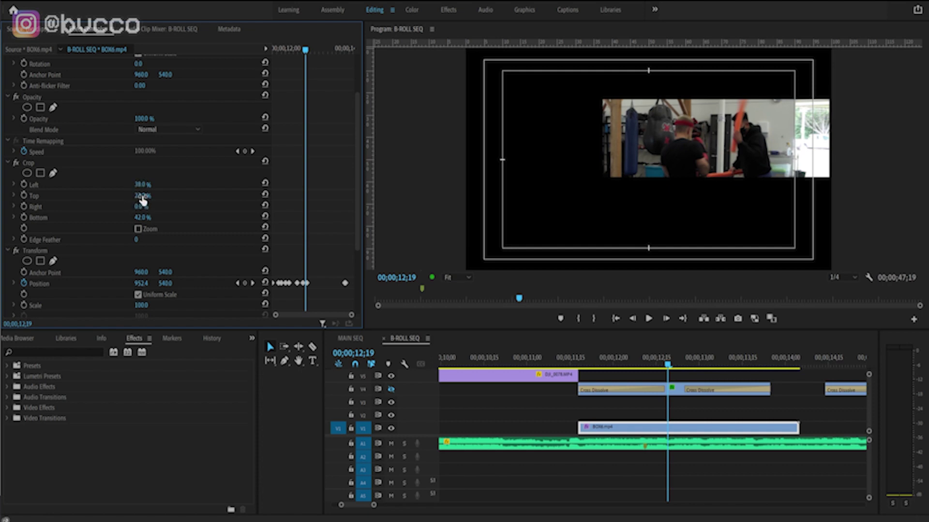
{"action": "mouse_move", "coordinate": [143, 195]}
{"action": "left_mouse_down"}
{"action": "mouse_move", "coordinate": [153, 196]}
{"action": "mouse_move", "coordinate": [144, 195]}
{"action": "left_mouse_up"}
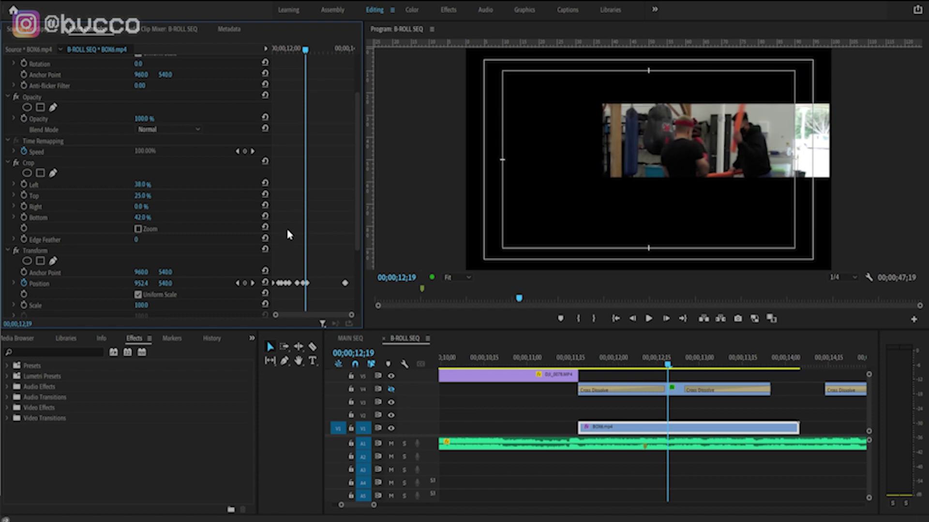
- Delete the Cross Dissolve at the start of the V4 clip that begins where DJI_0078.MP4 ends
{"action": "scroll", "coordinate": [289, 234], "scroll_direction": "down", "scroll_amount": 3}
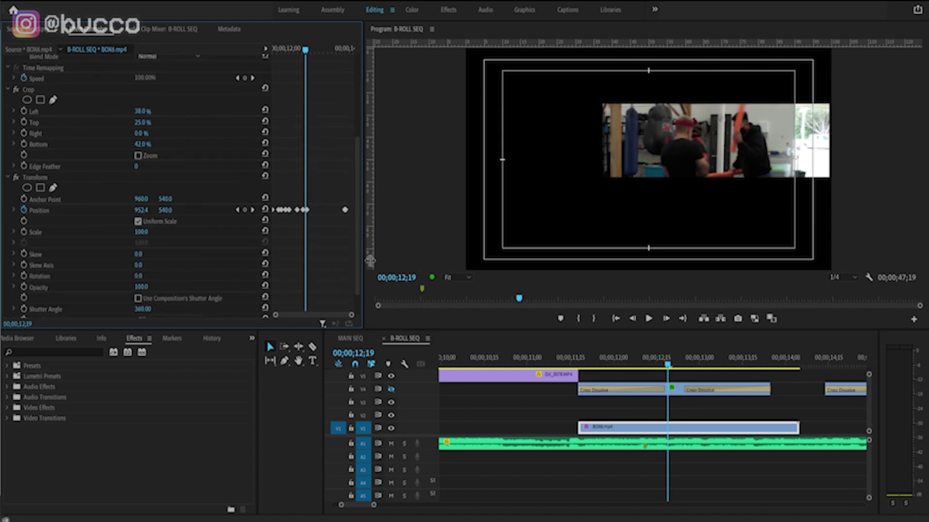
{"action": "left_click_drag", "start_coordinate": [295, 48], "coordinate": [275, 51]}
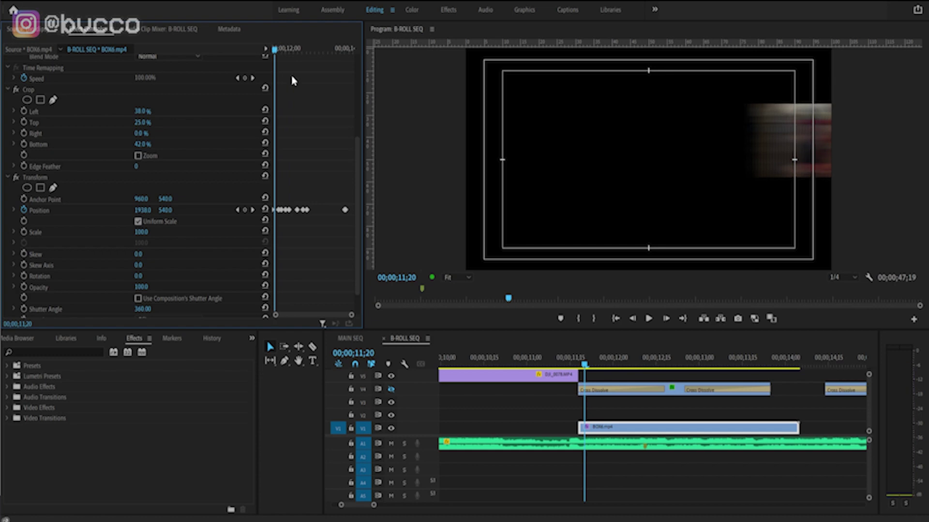
{"action": "left_click", "coordinate": [619, 393]}
{"action": "key", "text": "Delete"}
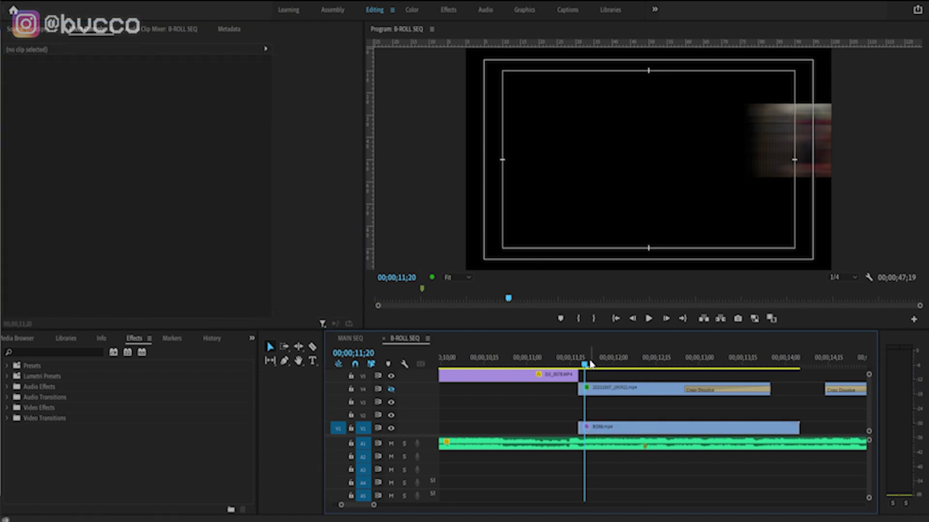
- Move BOX6.mp4's Transform Position keyframe just after 00;00;12;00 back to 00;00;11;29
{"action": "left_click_drag", "start_coordinate": [591, 364], "coordinate": [602, 363]}
{"action": "left_click", "coordinate": [356, 167]}
{"action": "left_click_drag", "start_coordinate": [356, 167], "coordinate": [366, 252]}
{"action": "scroll", "coordinate": [321, 181], "scroll_direction": "up", "scroll_amount": 5}
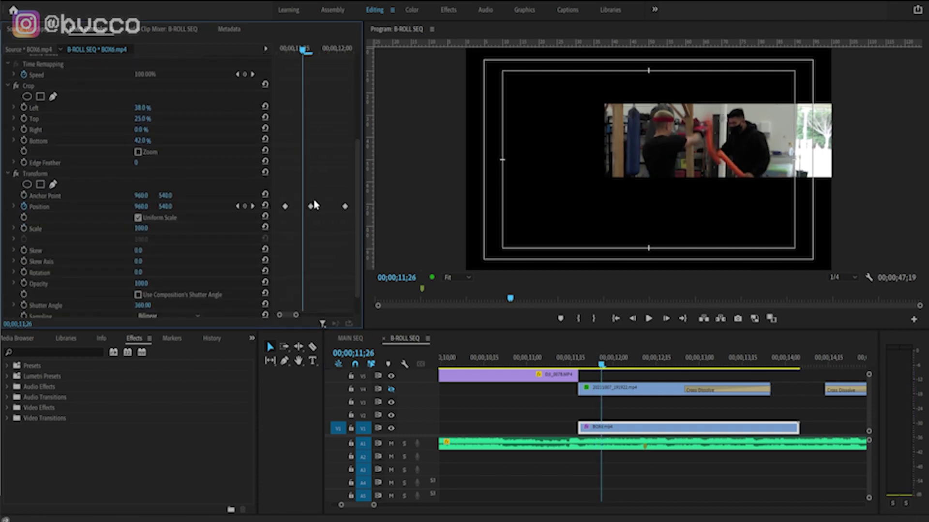
{"action": "key", "text": "Right"}
{"action": "key", "text": "Right"}
{"action": "key", "text": "Right"}
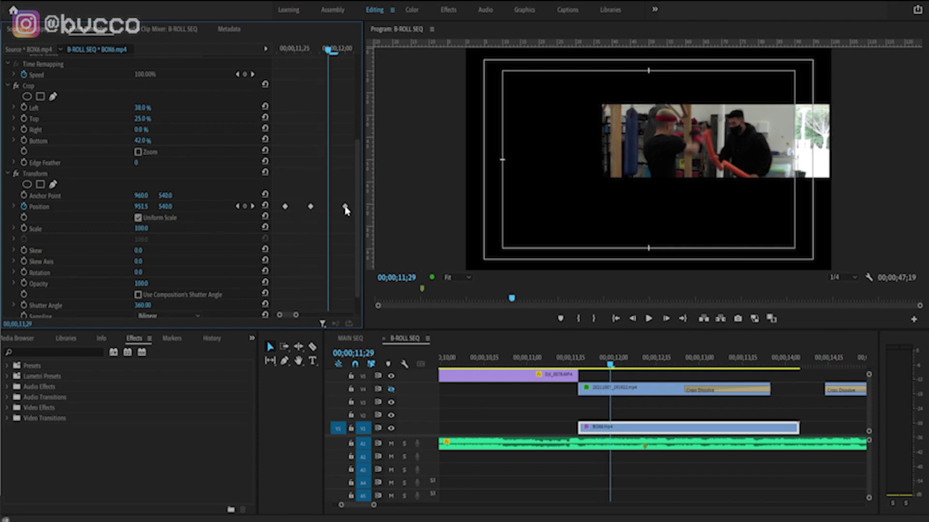
{"action": "left_click_drag", "start_coordinate": [345, 208], "coordinate": [330, 208]}
- Move the next Transform Position keyframe of BOX6.mp4 earlier, to about 00;00;12;00
{"action": "key", "text": "Left"}
{"action": "key", "text": "Left"}
{"action": "key", "text": "Left"}
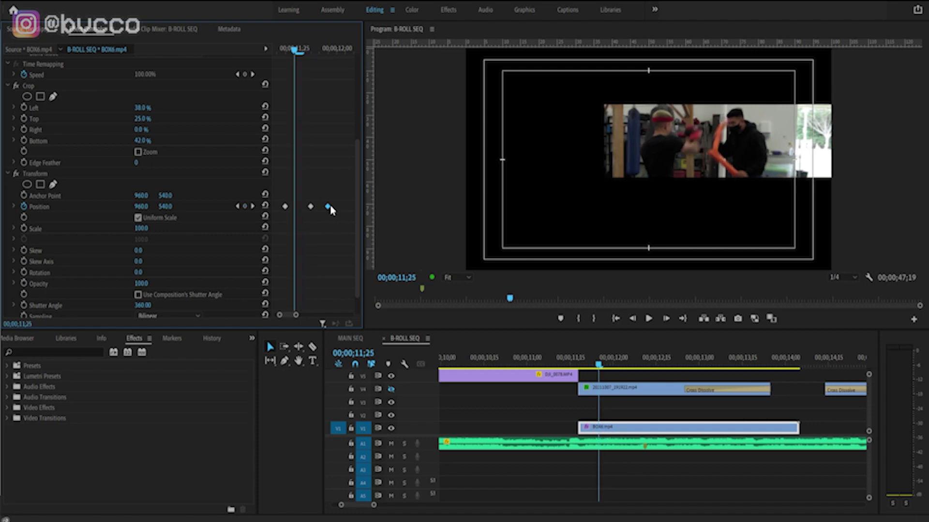
{"action": "key", "text": "Right"}
{"action": "key", "text": "Right"}
{"action": "key", "text": "Right"}
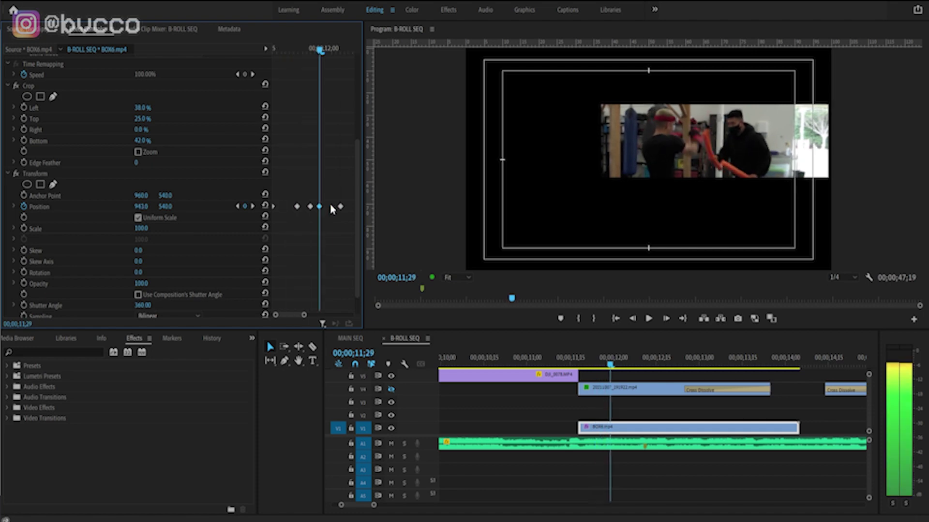
{"action": "left_click_drag", "start_coordinate": [340, 207], "coordinate": [323, 207]}
- Step and play through BOX6.mp4 from its start to check the timing of its position animation
{"action": "key", "text": "Left"}
{"action": "key", "text": "Left"}
{"action": "key", "text": "Right"}
{"action": "key", "text": "Right"}
{"action": "key", "text": "Right"}
{"action": "key", "text": "Left"}
{"action": "key", "text": "Left"}
{"action": "key", "text": "Left"}
{"action": "key", "text": "Left"}
{"action": "key", "text": "Left"}
{"action": "key", "text": "Left"}
{"action": "key", "text": "Left"}
{"action": "key", "text": "Left"}
{"action": "key", "text": "space"}
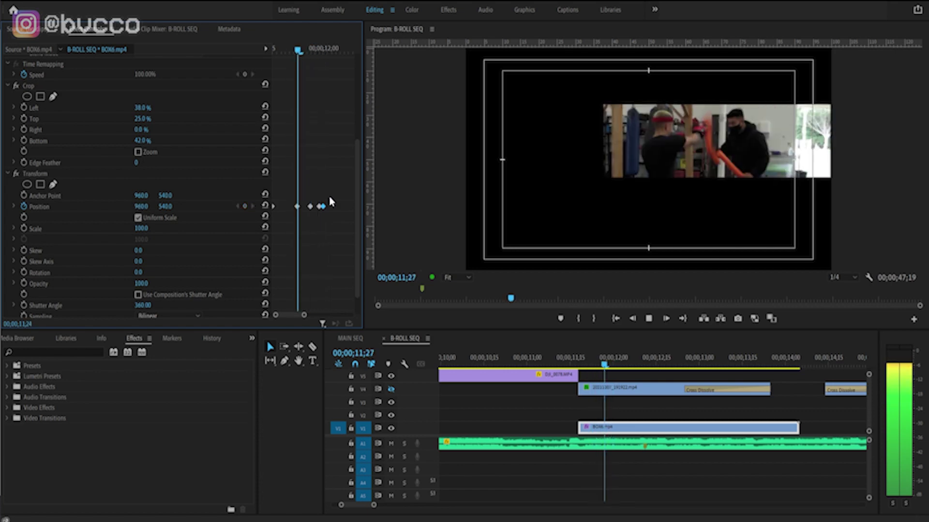
{"action": "key", "text": "space"}
{"action": "key", "text": "space"}
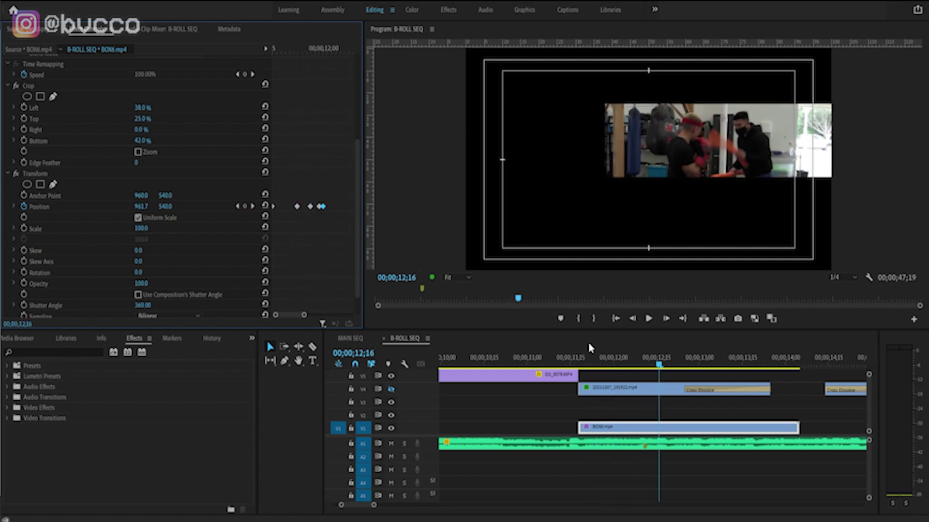
{"action": "key", "text": "space"}
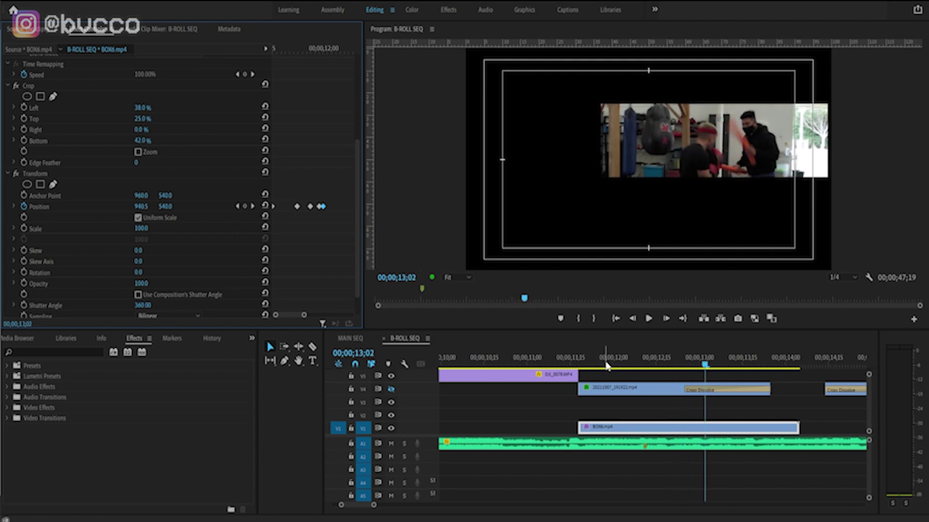
{"action": "left_click", "coordinate": [622, 357]}
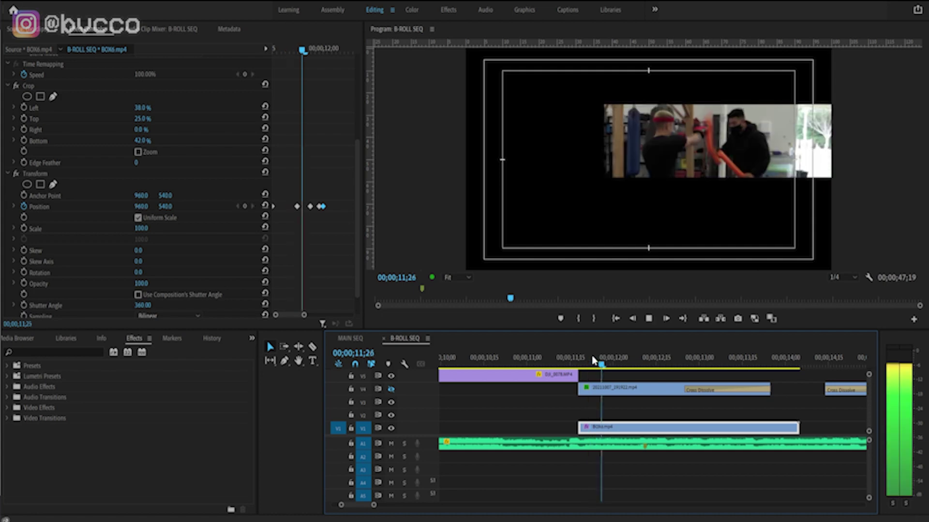
{"action": "key", "text": "space"}
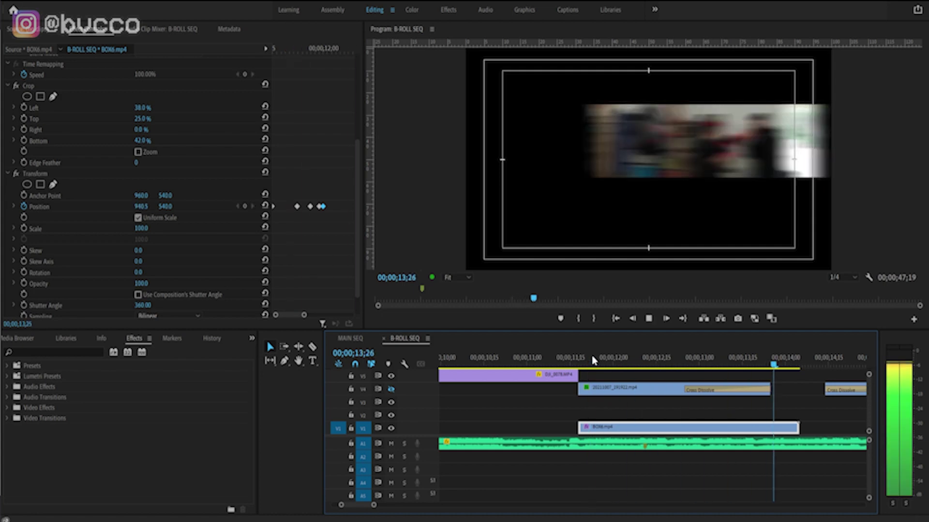
{"action": "key", "text": "space"}
- Apply the default transition to the start of the V4 clip above BOX6.mp4
{"action": "key", "text": "minus"}
{"action": "scroll", "coordinate": [592, 356], "scroll_direction": "down", "scroll_amount": 2}
{"action": "left_click", "coordinate": [559, 364]}
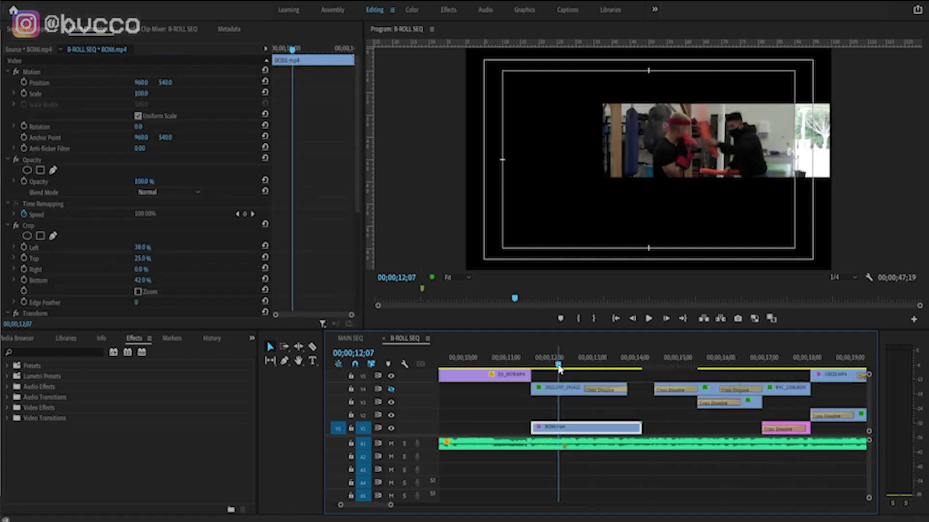
{"action": "scroll", "coordinate": [557, 387], "scroll_direction": "up", "scroll_amount": 2}
{"action": "right_click", "coordinate": [629, 388]}
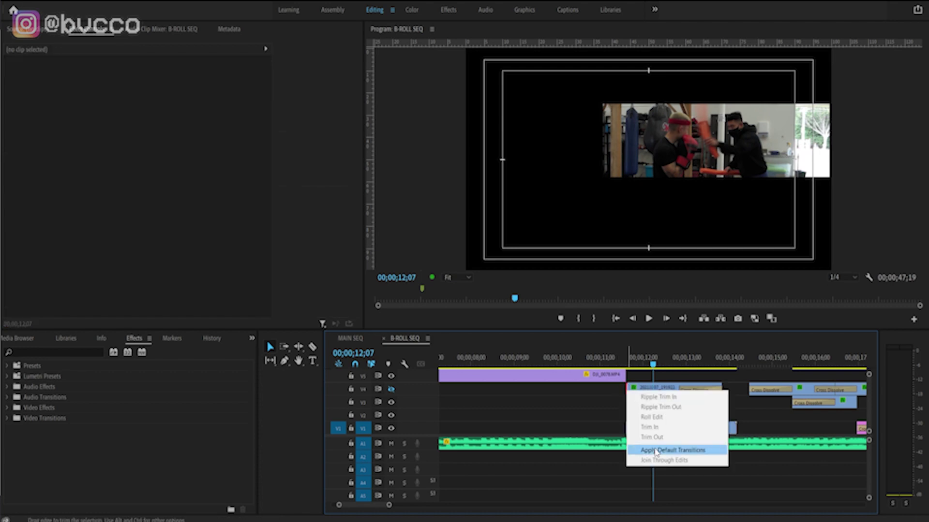
{"action": "left_click", "coordinate": [616, 427]}
{"action": "left_click", "coordinate": [622, 408]}
{"action": "left_click", "coordinate": [627, 389]}
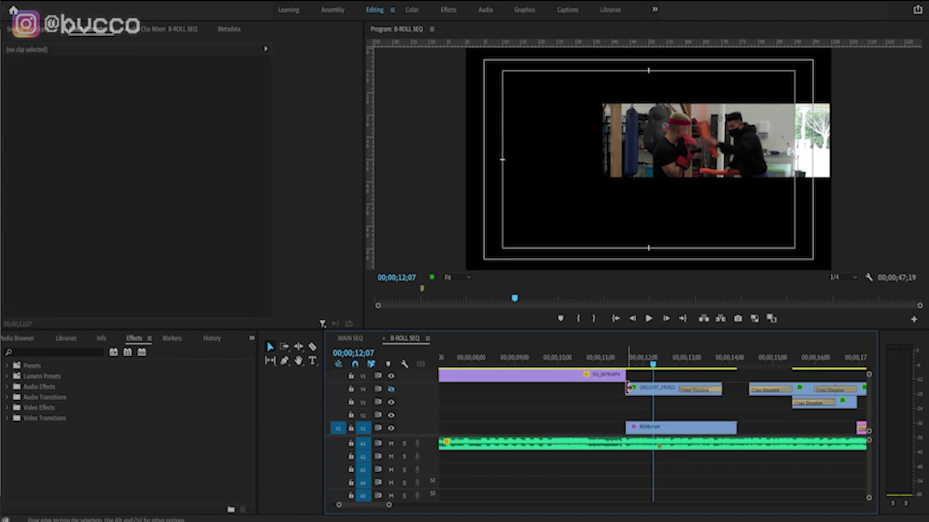
{"action": "right_click", "coordinate": [628, 390]}
{"action": "left_click", "coordinate": [658, 456]}
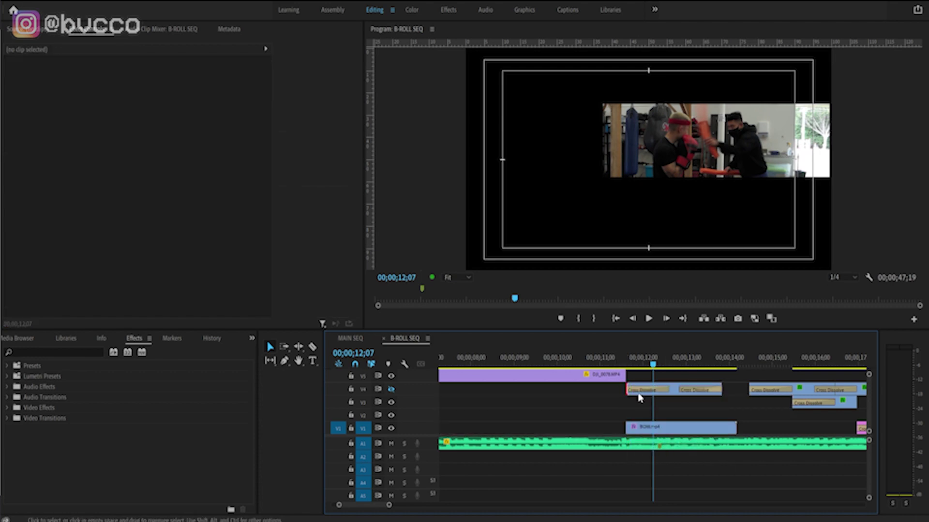
- Play back the V4 dissolve and apply the default transition to the start of BOX6.mp4 on V1
{"action": "left_click_drag", "start_coordinate": [621, 361], "coordinate": [615, 361]}
{"action": "key", "text": "minus"}
{"action": "key", "text": "space"}
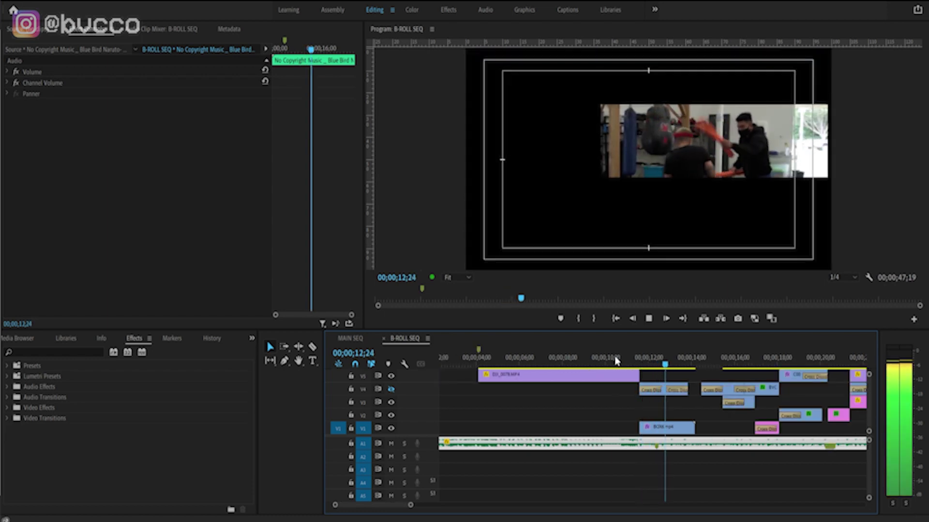
{"action": "key", "text": "space"}
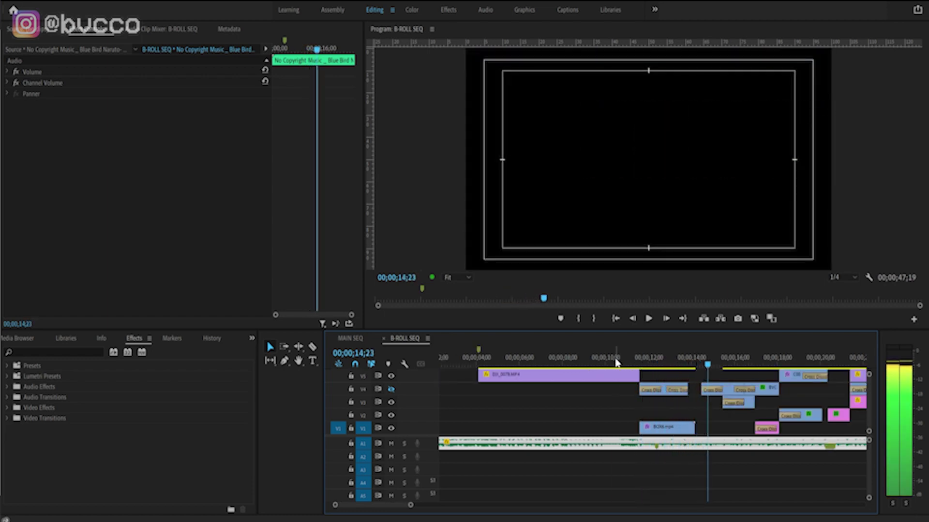
{"action": "left_click", "coordinate": [650, 360]}
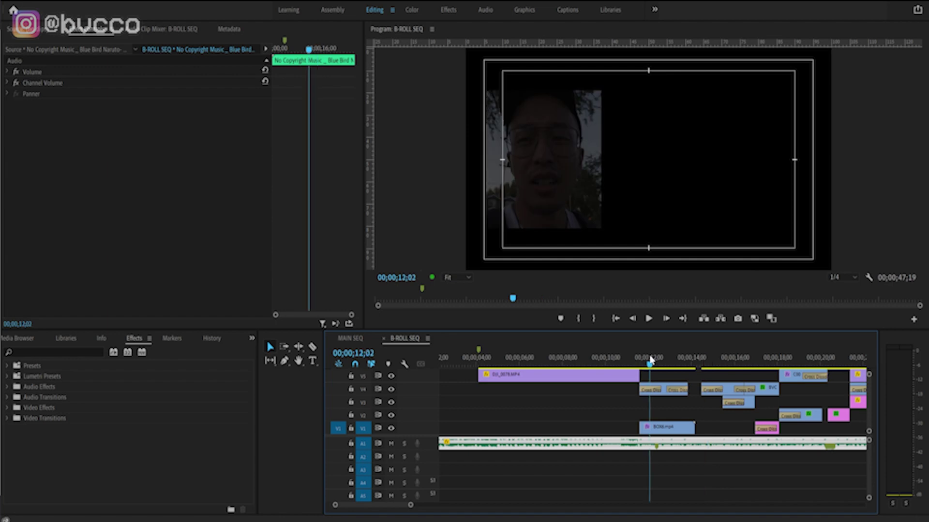
{"action": "key", "text": "equal"}
{"action": "key", "text": "space"}
{"action": "right_click", "coordinate": [633, 424]}
{"action": "left_click", "coordinate": [659, 486]}
- Play from just before BOX6.mp4 and try the default transition at the clip's end
{"action": "left_click", "coordinate": [622, 362]}
{"action": "key", "text": "space"}
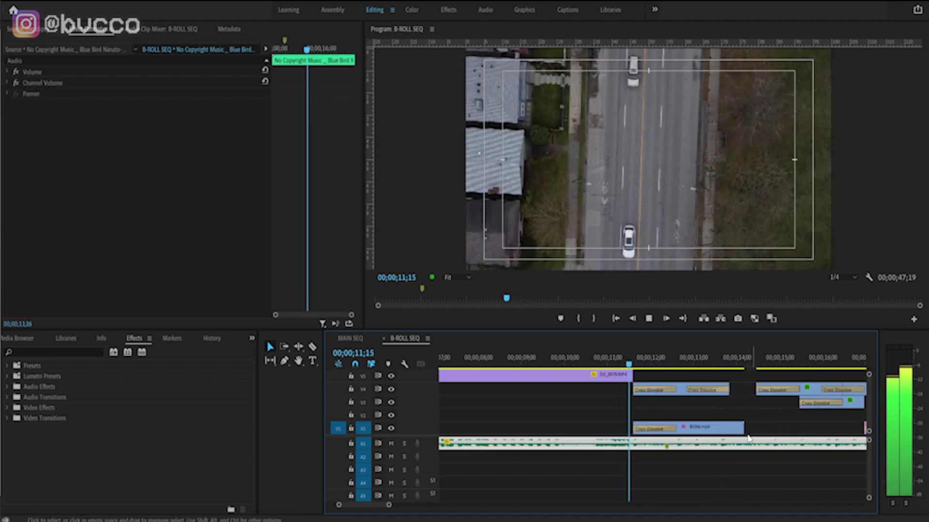
{"action": "right_click", "coordinate": [743, 427]}
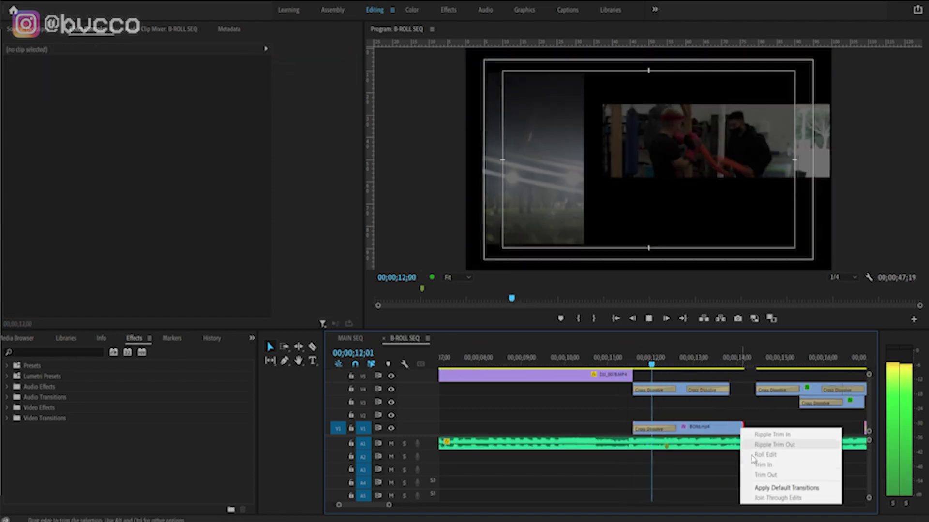
{"action": "left_click", "coordinate": [769, 488]}
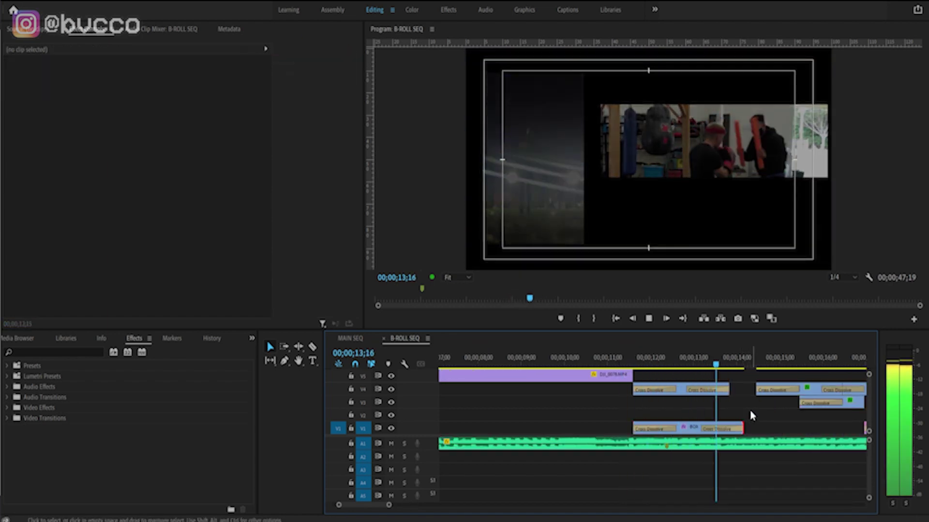
- Stop playback and remove the dissolve at the end of BOX6.mp4, keeping the one at its start
{"action": "key", "text": "minus"}
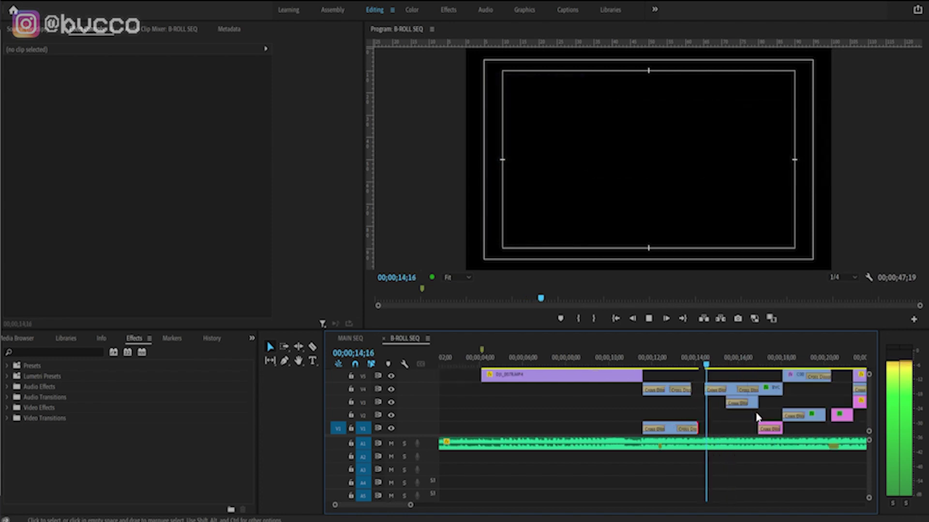
{"action": "key", "text": "equal"}
{"action": "key", "text": "space"}
{"action": "left_click", "coordinate": [627, 429]}
- Play back the sequence from the last part of BOX6.mp4 to about 00;00;17;11
{"action": "left_click", "coordinate": [608, 359]}
{"action": "key", "text": "space"}
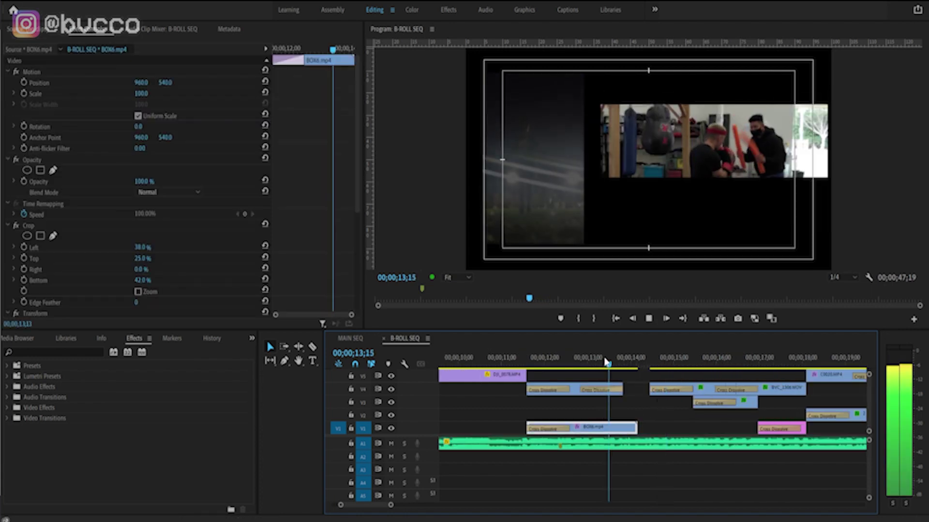
{"action": "key", "text": "minus"}
{"action": "key", "text": "equal"}
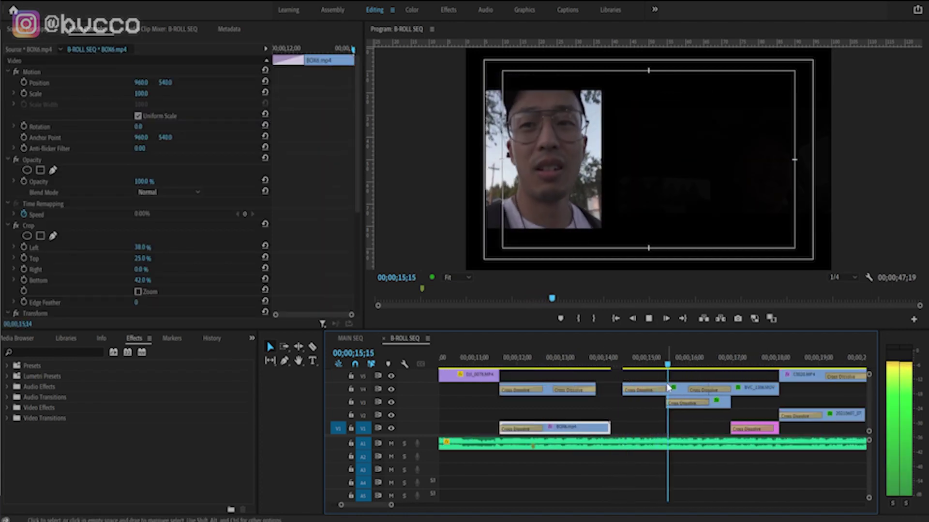
{"action": "key", "text": "minus"}
{"action": "key", "text": "space"}
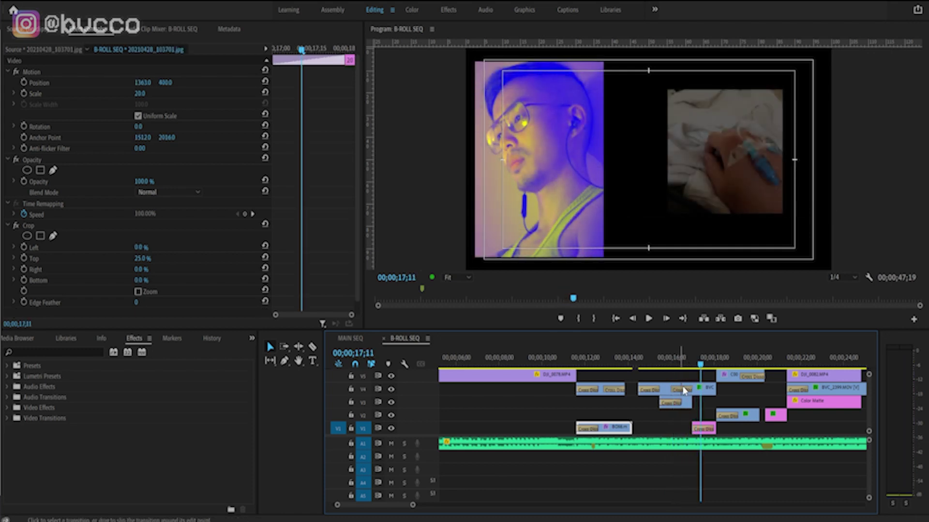
- Select BVC_1306.MOV on V4 and bring its Invert effect settings into view
{"action": "key", "text": "equal"}
{"action": "key", "text": "equal"}
{"action": "left_click", "coordinate": [675, 391]}
{"action": "scroll", "coordinate": [218, 317], "scroll_direction": "down", "scroll_amount": 3}
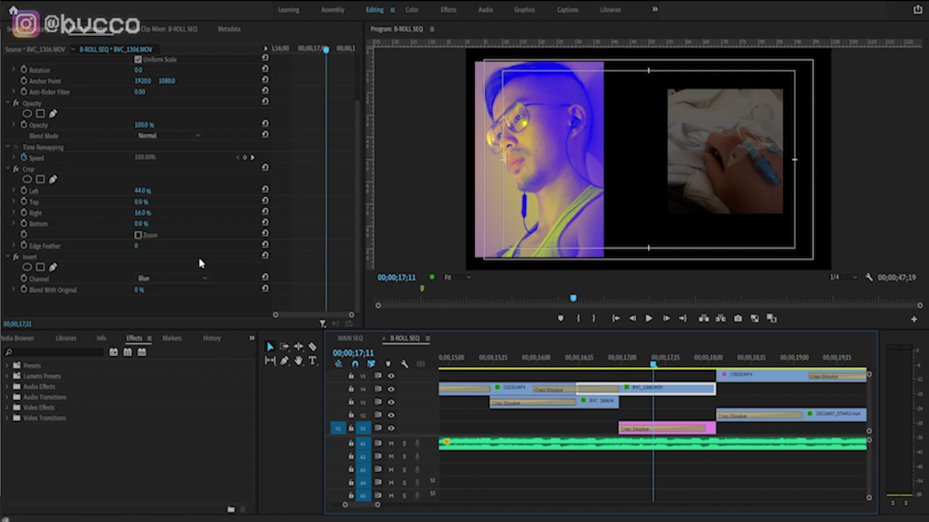
{"action": "left_click", "coordinate": [81, 351]}
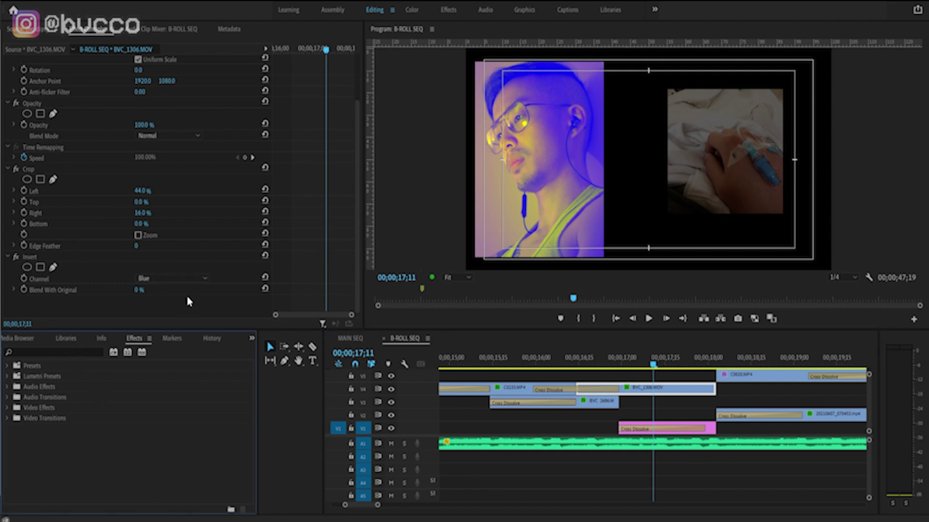
- Try the Green and RGB channels for BVC_1306.MOV's Invert effect, and return the channel to Blue
{"action": "left_click", "coordinate": [188, 279]}
{"action": "left_click", "coordinate": [188, 313]}
{"action": "left_click", "coordinate": [180, 283]}
{"action": "left_click", "coordinate": [171, 288]}
{"action": "left_click", "coordinate": [172, 280]}
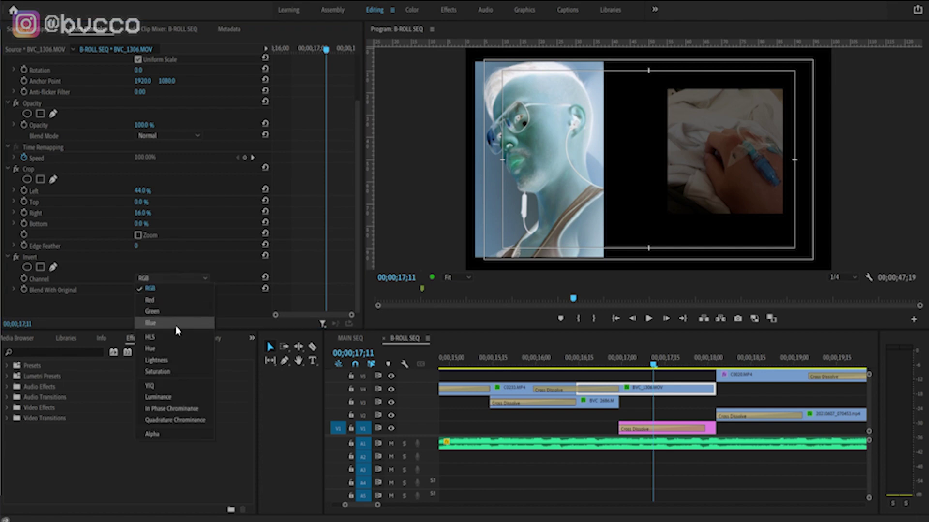
{"action": "left_click", "coordinate": [177, 323]}
- Set the Invert effect's channel to Red on BVC_1306.MOV
{"action": "left_click", "coordinate": [178, 279]}
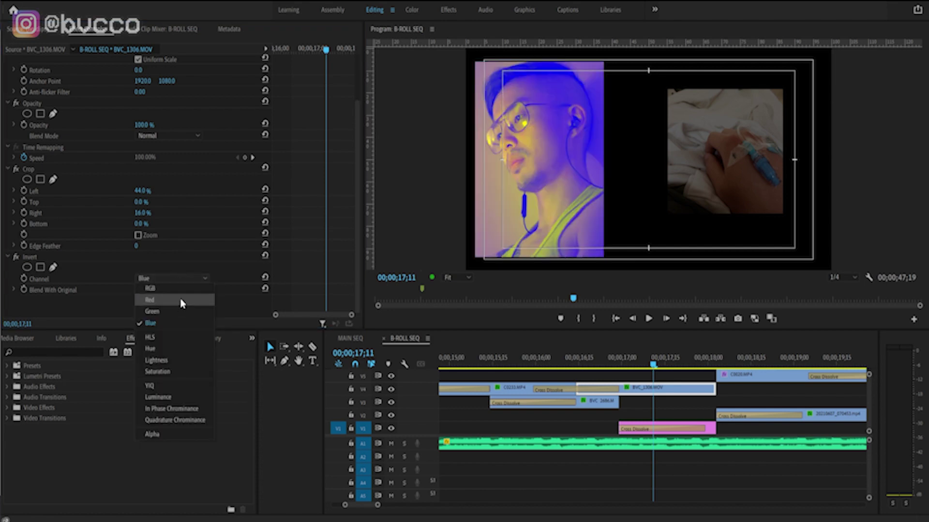
{"action": "key", "text": "Escape"}
{"action": "left_click", "coordinate": [180, 279]}
{"action": "left_click", "coordinate": [182, 301]}
{"action": "left_click", "coordinate": [177, 277]}
{"action": "key", "text": "Escape"}
{"action": "left_click", "coordinate": [589, 376]}
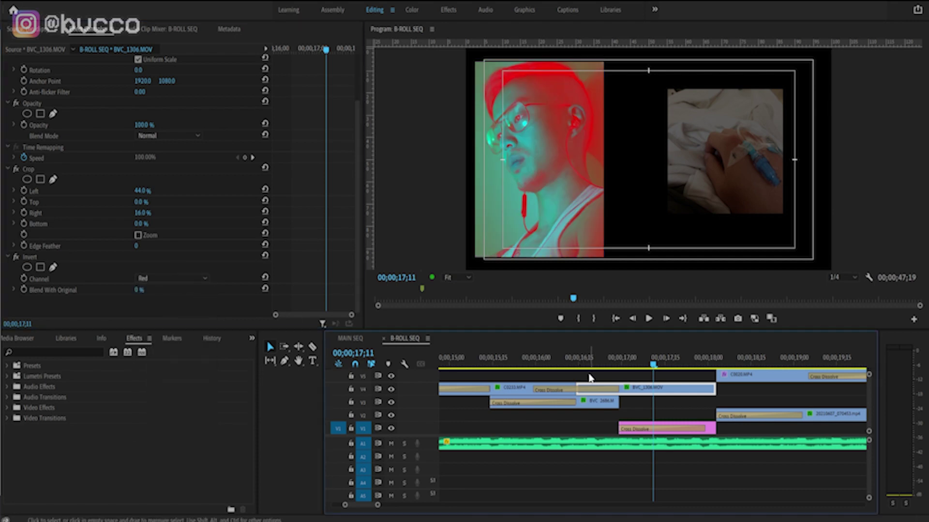
- Play back the sequence from the end of the DJI clip on V5 into BOX6.mp4, up to about 00;00;12;12
{"action": "key", "text": "minus"}
{"action": "key", "text": "minus"}
{"action": "left_click", "coordinate": [589, 366]}
{"action": "key", "text": "minus"}
{"action": "key", "text": "minus"}
{"action": "key", "text": "equal"}
{"action": "left_click", "coordinate": [539, 365]}
{"action": "key", "text": "equal"}
{"action": "key", "text": "minus"}
{"action": "key", "text": "space"}
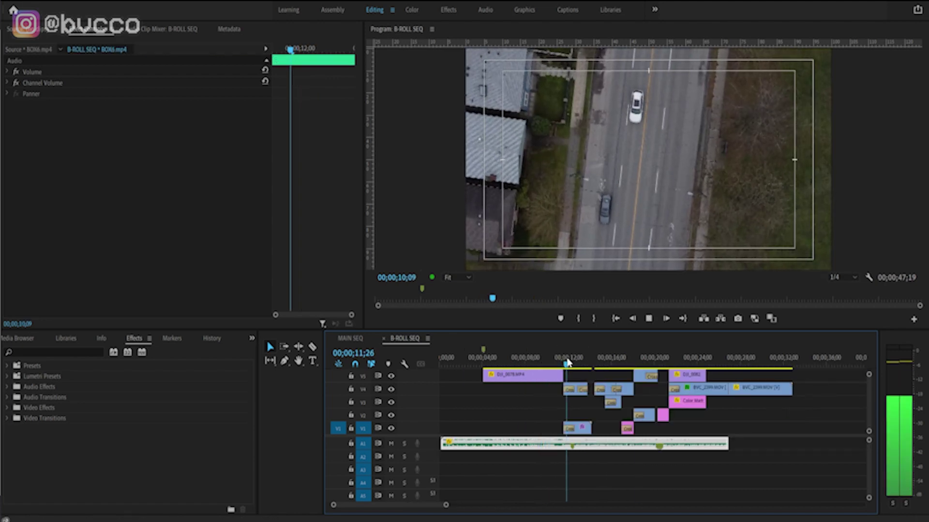
{"action": "key", "text": "equal"}
{"action": "key", "text": "space"}
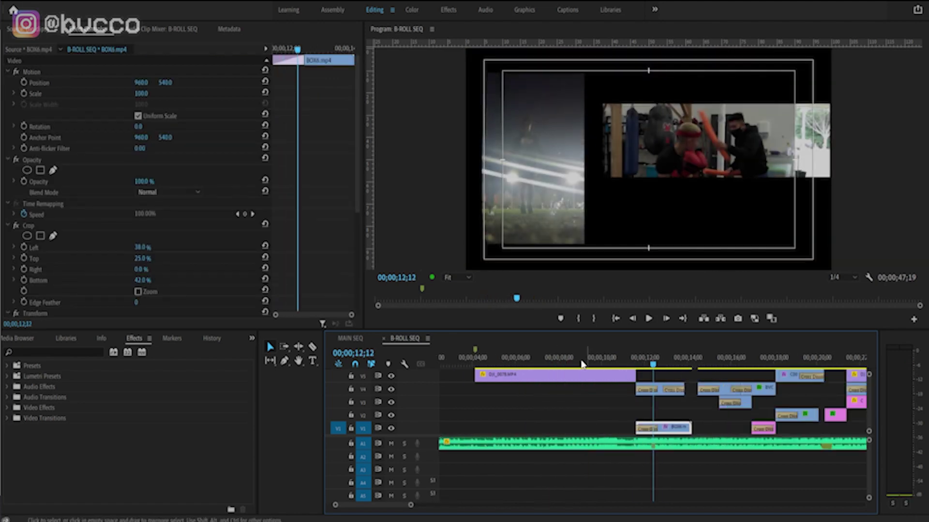
- Play back the sequence from the latter part of BOX6.mp4 into the start of C0020.MP4 on V5
{"action": "left_click", "coordinate": [683, 363]}
{"action": "key", "text": "space"}
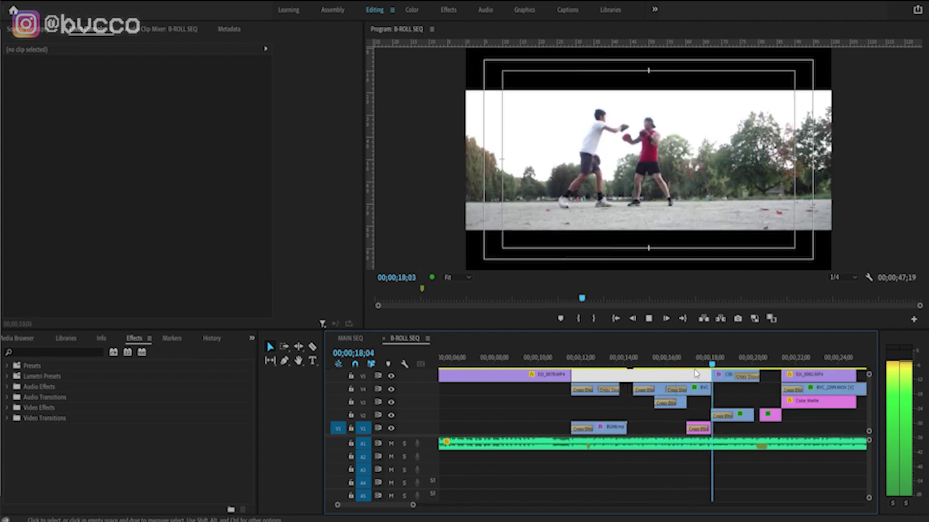
{"action": "key", "text": "equal"}
{"action": "key", "text": "space"}
- Delete the Cross Dissolve at the end of C0020.MP4 on V5
{"action": "left_click", "coordinate": [571, 358]}
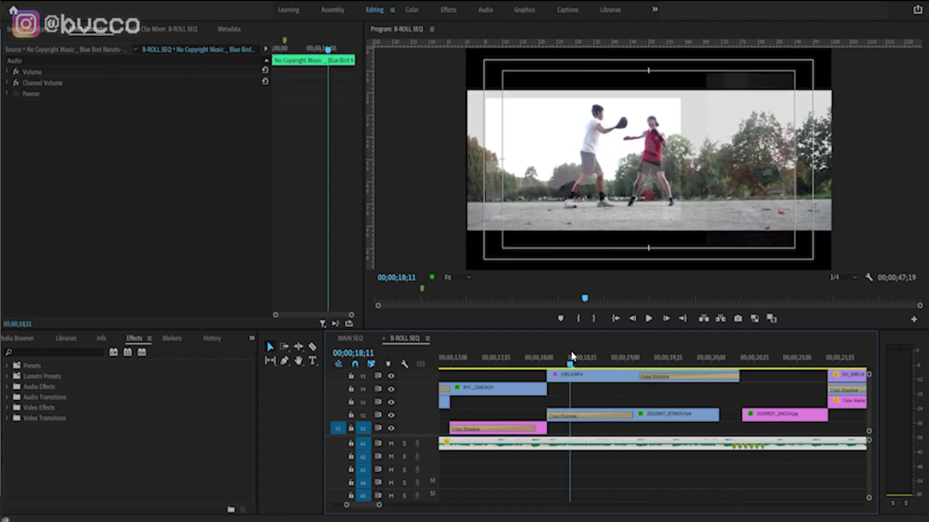
{"action": "left_click_drag", "start_coordinate": [571, 356], "coordinate": [564, 358]}
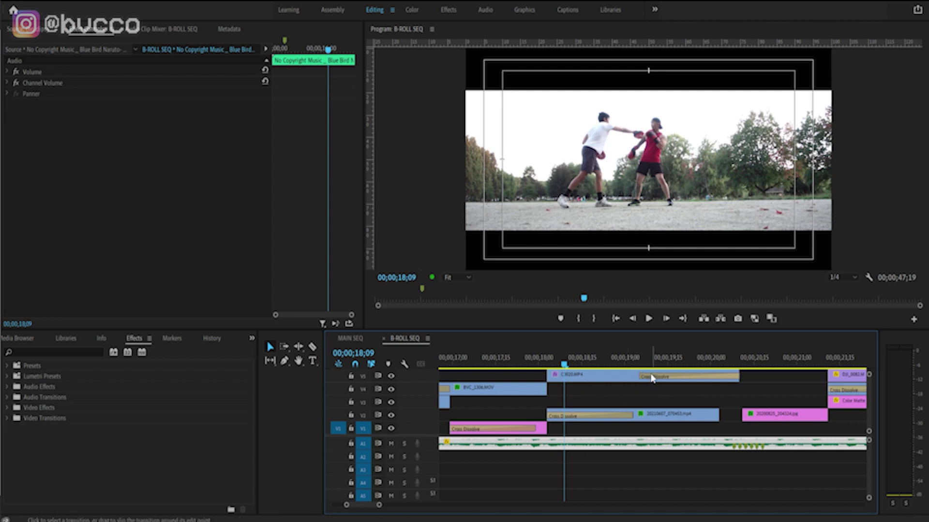
{"action": "left_click", "coordinate": [651, 377]}
{"action": "key", "text": "Delete"}
- Play back the opening of C0020.MP4 and place the playhead at 00;00;19;08
{"action": "key", "text": "minus"}
{"action": "left_click", "coordinate": [591, 363]}
{"action": "key", "text": "space"}
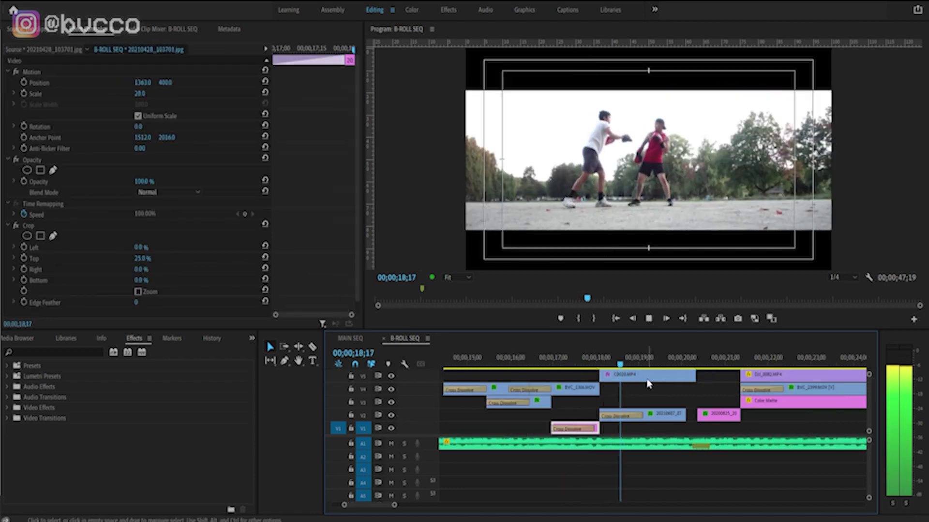
{"action": "key", "text": "minus"}
{"action": "key", "text": "space"}
{"action": "left_click_drag", "start_coordinate": [662, 359], "coordinate": [652, 357]}
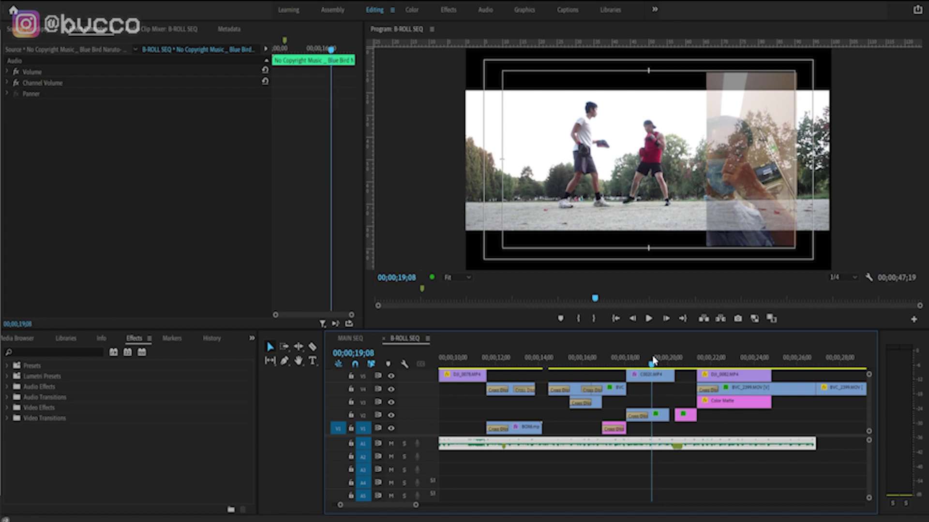
- Duplicate C0020.MP4 from V5 directly below onto V4 and switch off the copy's Transform effect
{"action": "key", "text": "equal"}
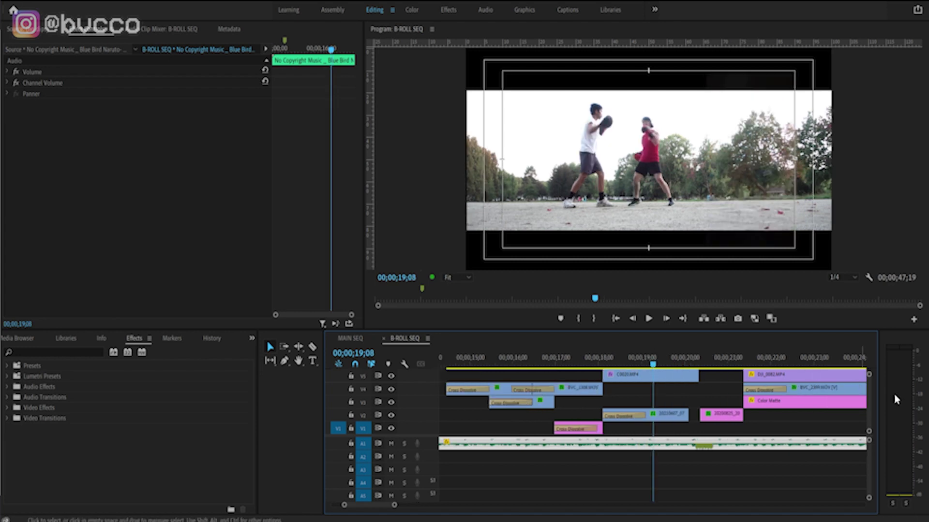
{"action": "scroll", "coordinate": [870, 397], "scroll_direction": "up", "scroll_amount": 2}
{"action": "left_click", "coordinate": [672, 387]}
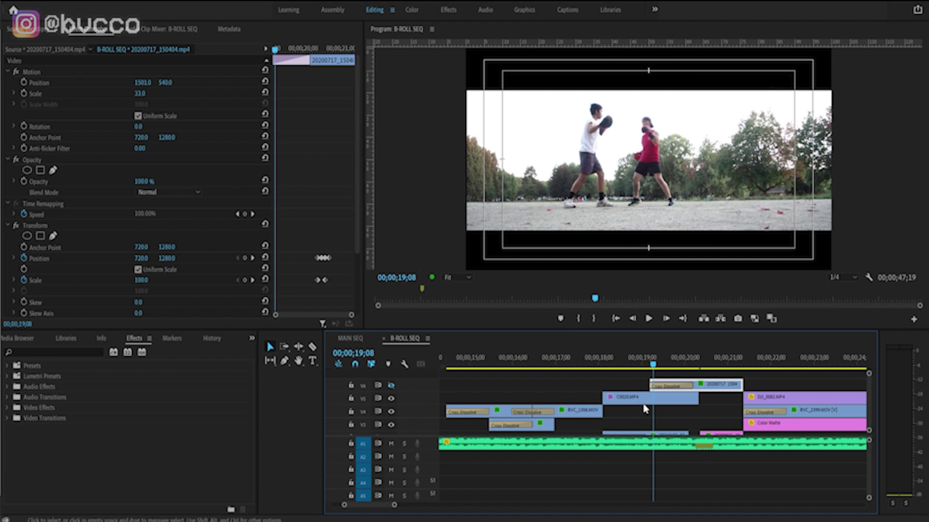
{"action": "left_click_drag", "start_coordinate": [642, 404], "coordinate": [644, 415]}
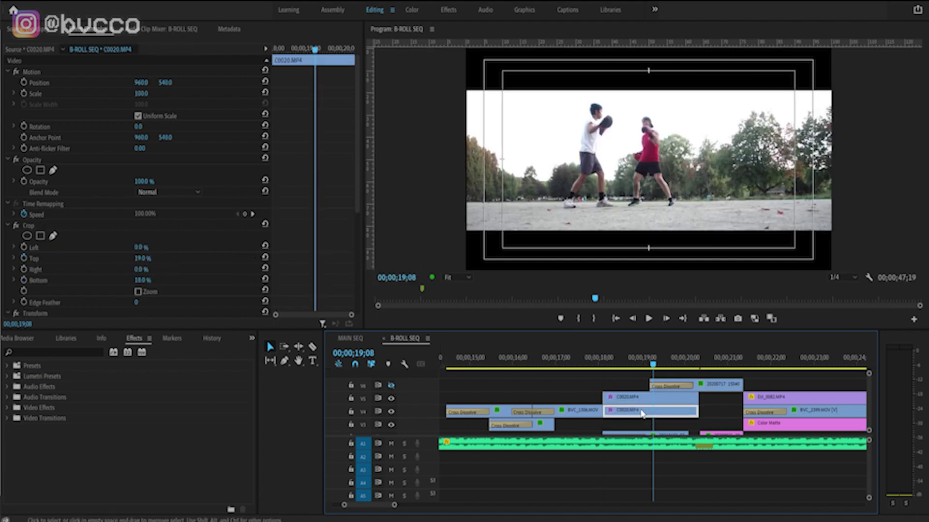
{"action": "scroll", "coordinate": [218, 217], "scroll_direction": "down", "scroll_amount": 3}
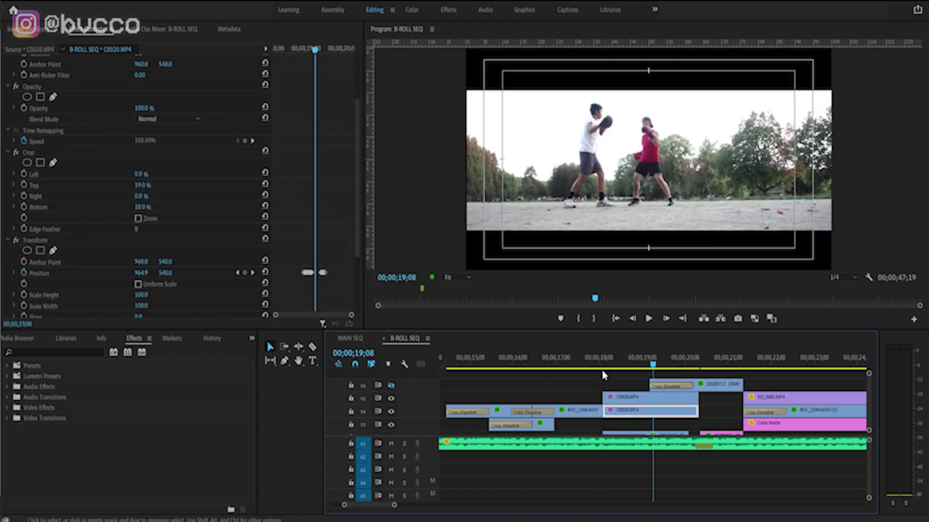
{"action": "left_click", "coordinate": [16, 241]}
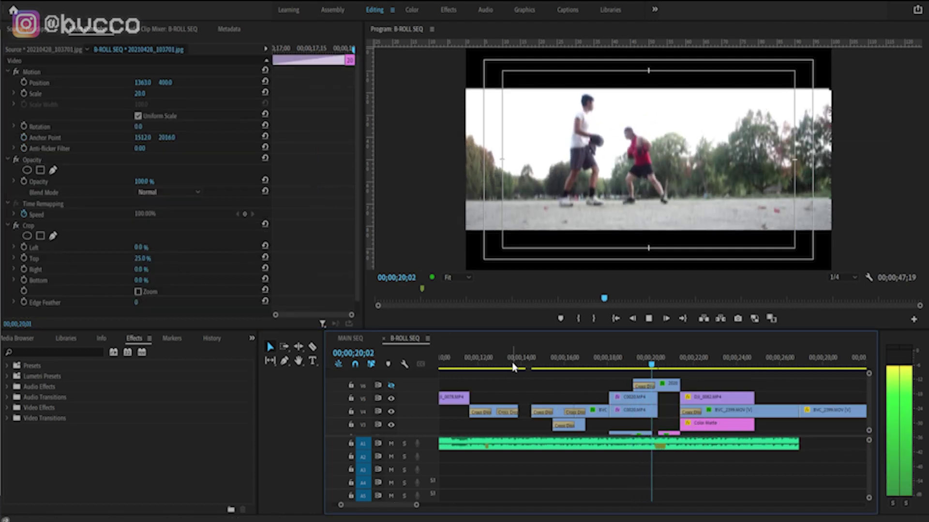
- Play back the sequence from C0020.MP4 through the remaining B-roll clips to about 00;00;31;05
{"action": "key", "text": "space"}
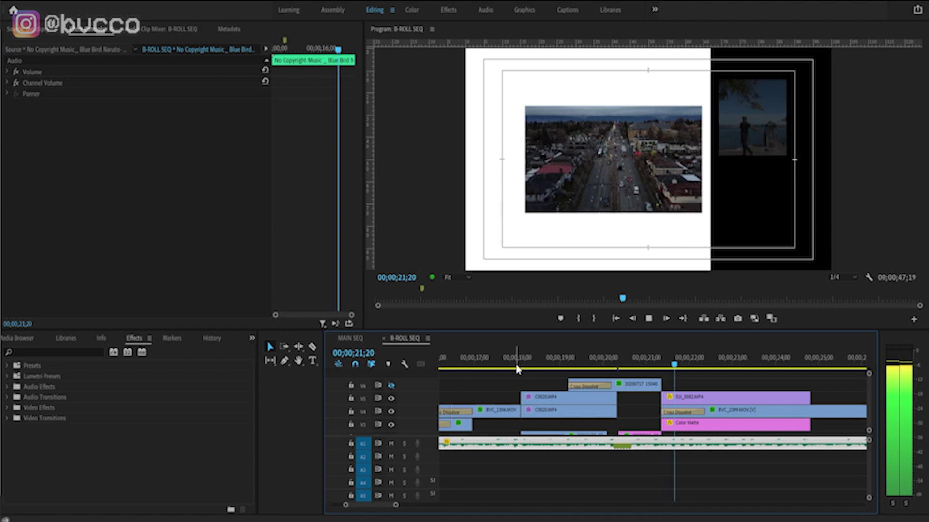
{"action": "key", "text": "equal"}
{"action": "left_click", "coordinate": [592, 358]}
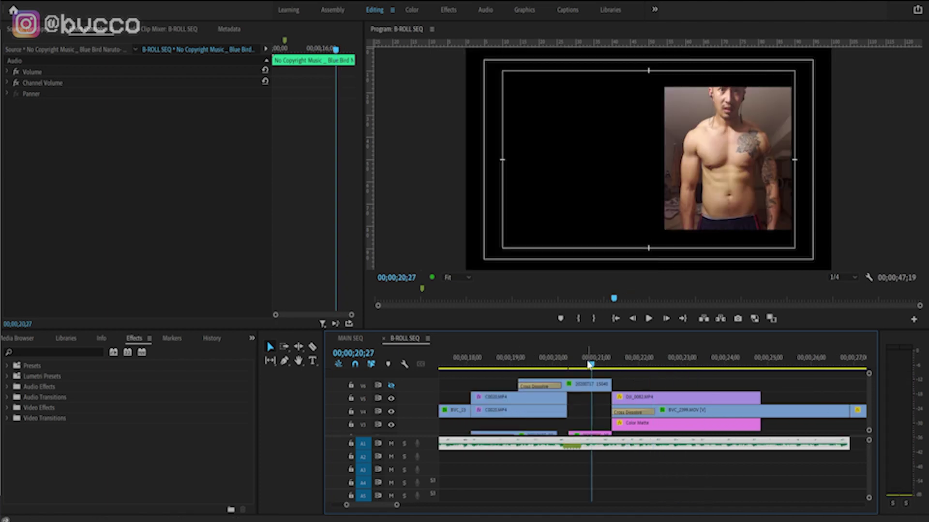
{"action": "key", "text": "minus"}
{"action": "key", "text": "space"}
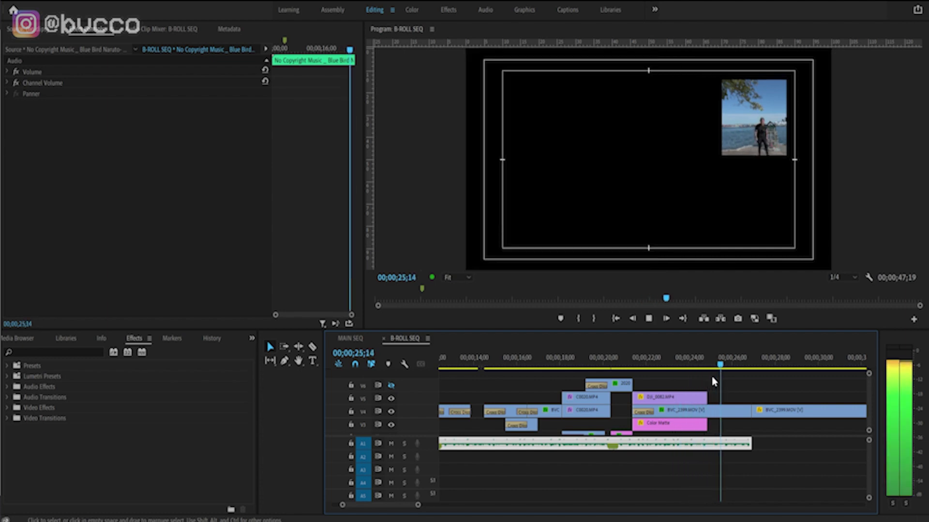
{"action": "key", "text": "minus"}
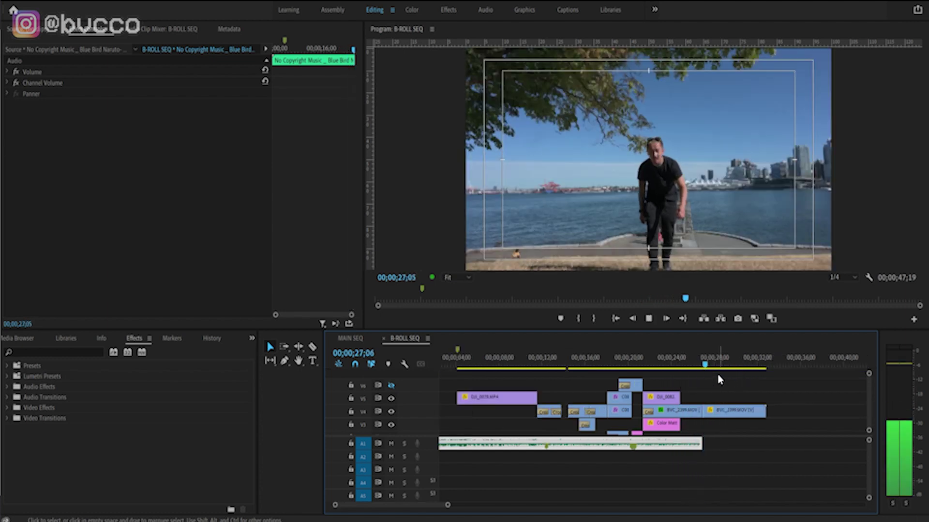
{"action": "key", "text": "minus"}
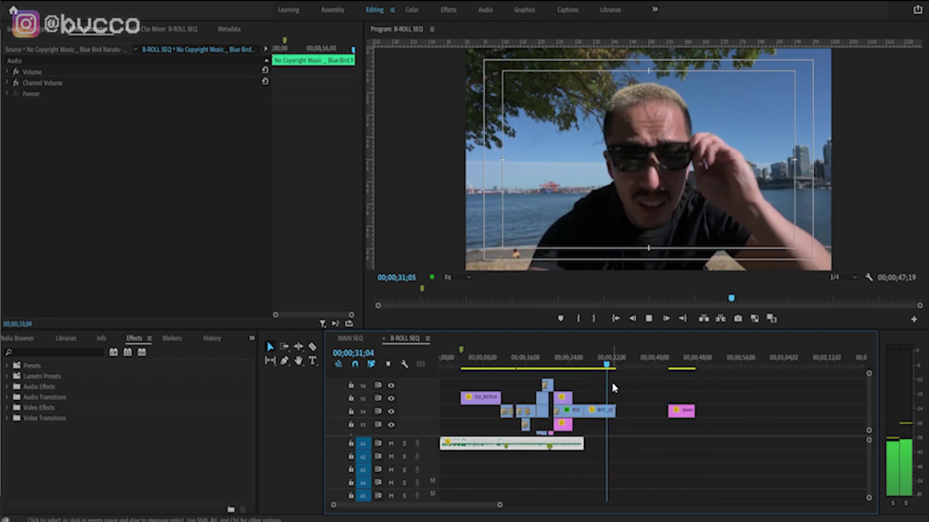
- Move download.jfif on V4 earlier in the sequence so it spans the playhead at 00;00;40;01
{"action": "left_click", "coordinate": [654, 361]}
{"action": "left_click_drag", "start_coordinate": [679, 411], "coordinate": [652, 411]}
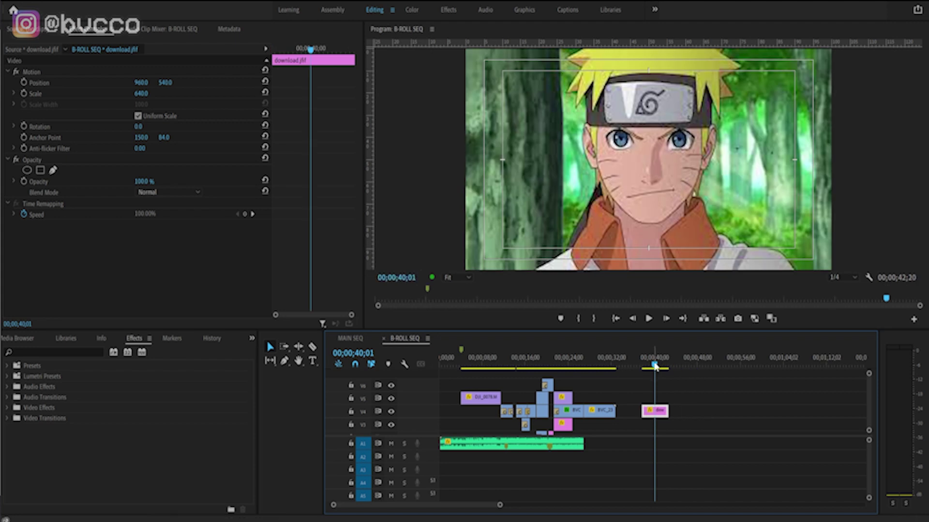
{"action": "key", "text": "equal"}
- Create a 1920 x 1080, 29.97 fps adjustment layer and place it on V5 above download.jfif
{"action": "left_click", "coordinate": [22, 341]}
{"action": "left_click", "coordinate": [15, 340]}
{"action": "left_click", "coordinate": [11, 341]}
{"action": "left_click", "coordinate": [227, 504]}
{"action": "left_click", "coordinate": [255, 423]}
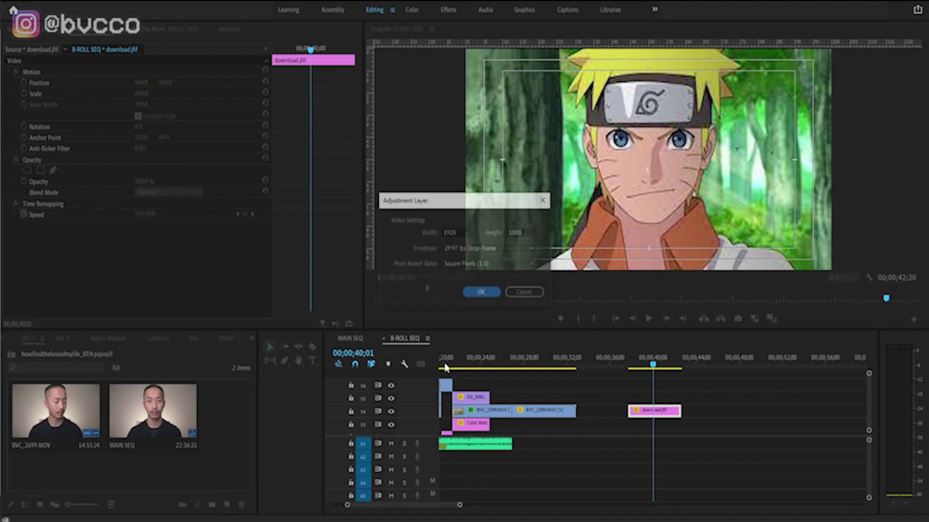
{"action": "left_click", "coordinate": [486, 292]}
{"action": "left_click_drag", "start_coordinate": [175, 406], "coordinate": [630, 400]}
- Find the Crop video effect and apply it to the adjustment layer on V5
{"action": "left_click", "coordinate": [652, 400]}
{"action": "left_click", "coordinate": [226, 338]}
{"action": "left_click", "coordinate": [85, 352]}
{"action": "type", "text": "crop"}
{"action": "left_click_drag", "start_coordinate": [41, 438], "coordinate": [639, 401]}
{"action": "scroll", "coordinate": [124, 213], "scroll_direction": "down", "scroll_amount": 1}
- Set both the top and bottom crop of the adjustment layer to 12.2%
{"action": "left_click", "coordinate": [138, 247]}
{"action": "type", "text": "12"}
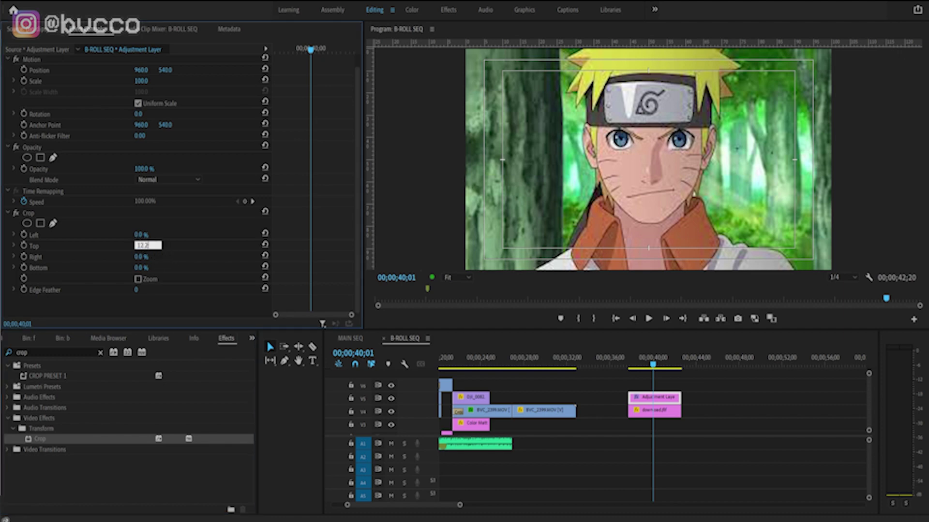
{"action": "type", "text": ".2"}
{"action": "key", "text": "Return"}
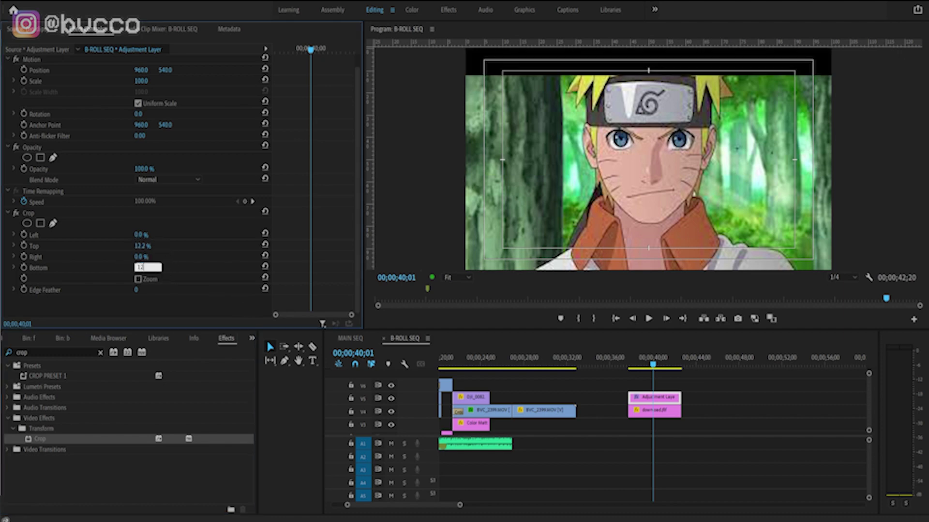
{"action": "type", "text": "12.2"}
{"action": "key", "text": "Return"}
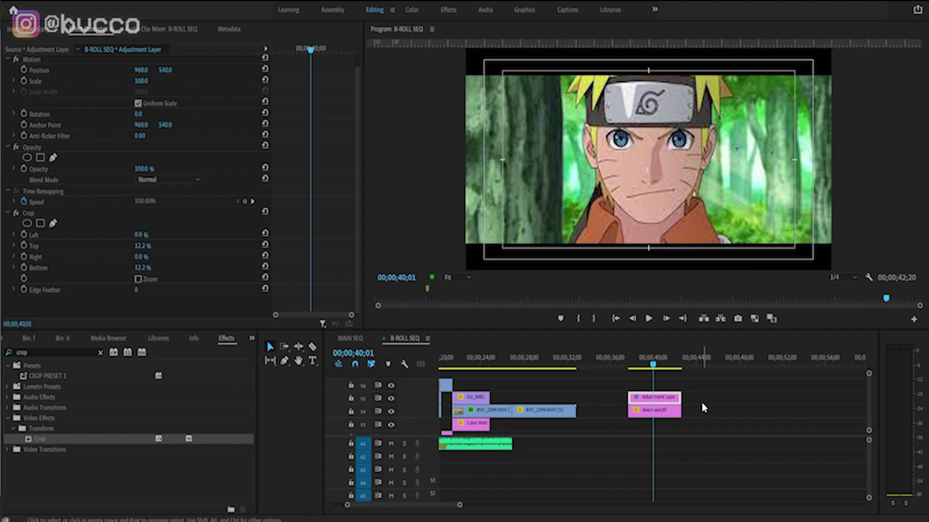
- Select download.jfif on V4 and apply the Transform distort effect to it
{"action": "left_click", "coordinate": [695, 396]}
{"action": "left_click", "coordinate": [664, 399]}
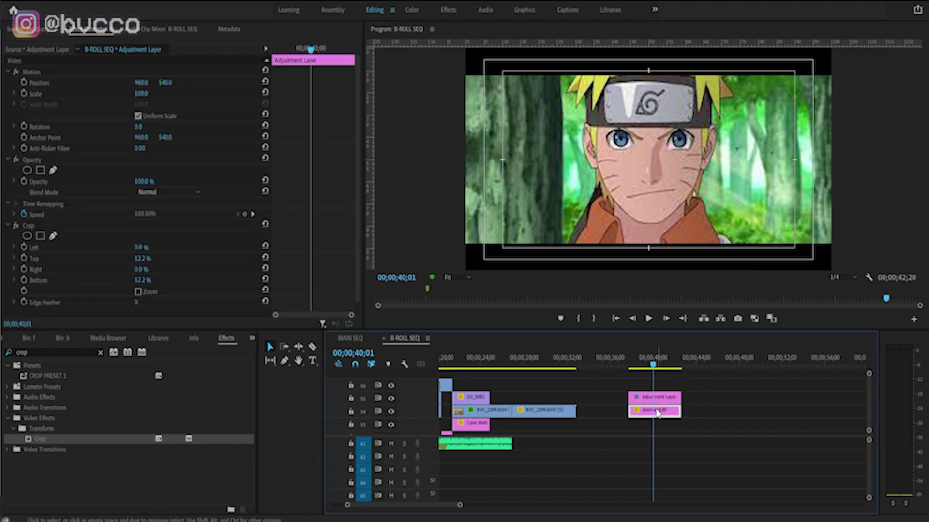
{"action": "left_click", "coordinate": [658, 412]}
{"action": "double_click", "coordinate": [21, 352]}
{"action": "type", "text": "trans"}
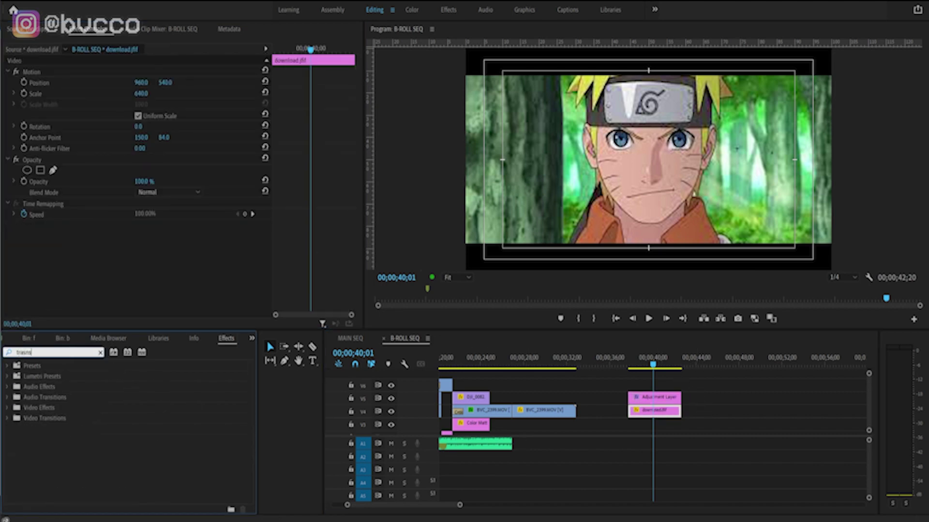
{"action": "left_click_drag", "start_coordinate": [46, 407], "coordinate": [138, 285]}
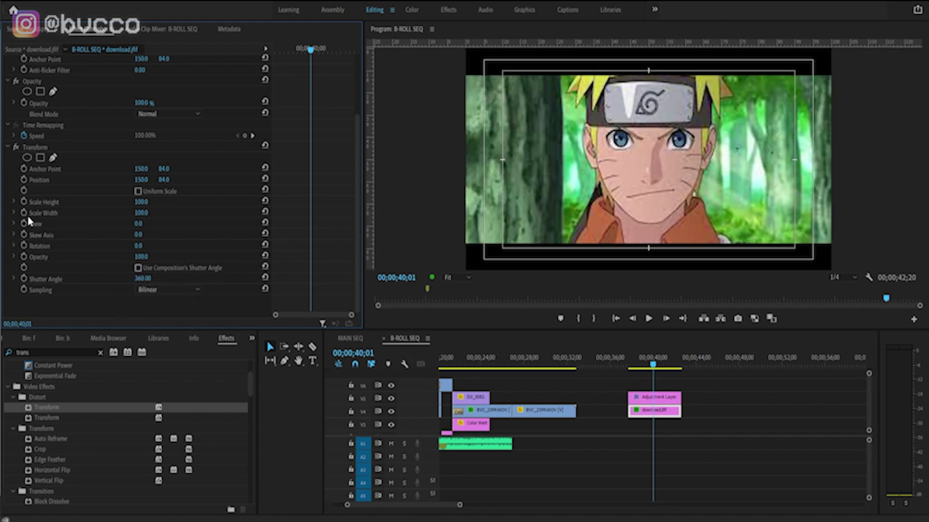
- Enable uniform scale and keyframe download.jfif's Transform position from 150.0, 84.0 at 00;00;40;01, shifting it vertically over the following frames
{"action": "left_click", "coordinate": [31, 180]}
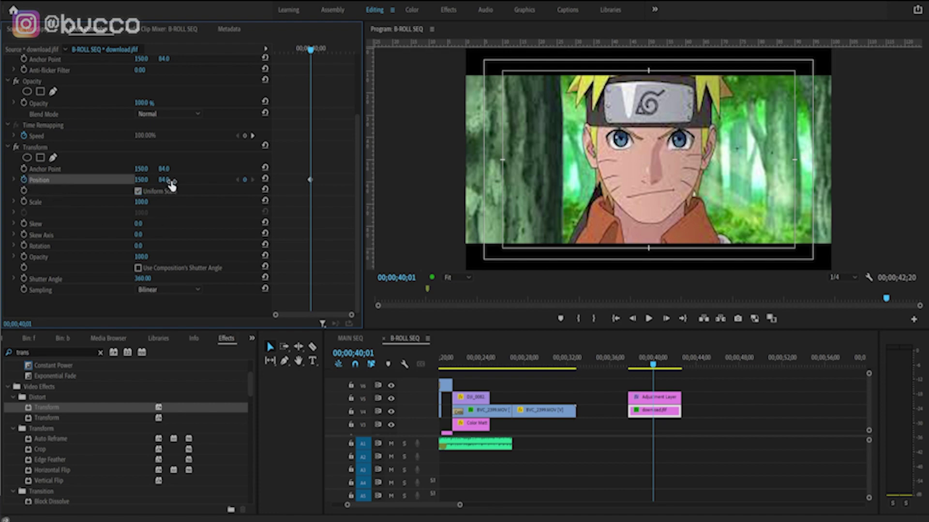
{"action": "key", "text": "Right"}
{"action": "mouse_move", "coordinate": [165, 183]}
{"action": "left_mouse_down"}
{"action": "mouse_move", "coordinate": [145, 183]}
{"action": "mouse_move", "coordinate": [155, 183]}
{"action": "left_mouse_up"}
{"action": "key", "text": "Right"}
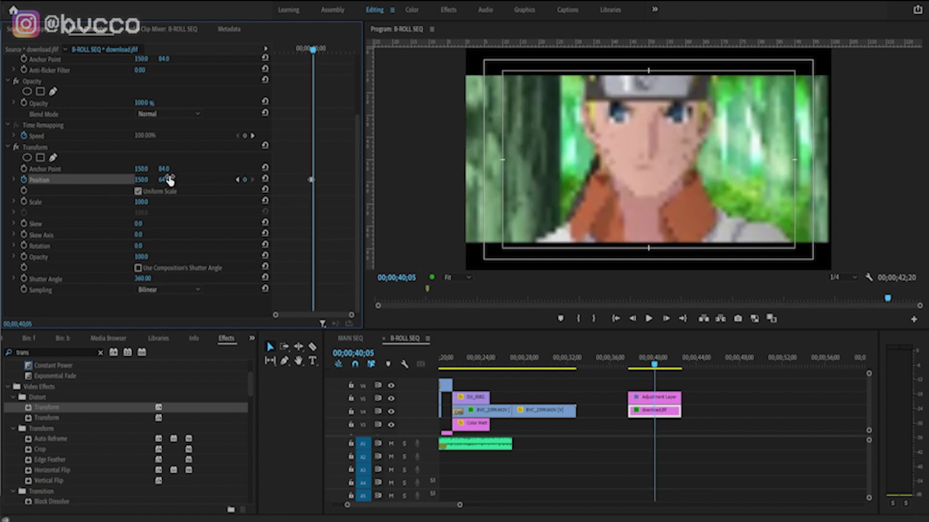
{"action": "key", "text": "Right"}
{"action": "key", "text": "Right"}
{"action": "key", "text": "Right"}
- Play back the position animation on download.jfif and return the playhead to 00;00;39;21
{"action": "left_click", "coordinate": [643, 365]}
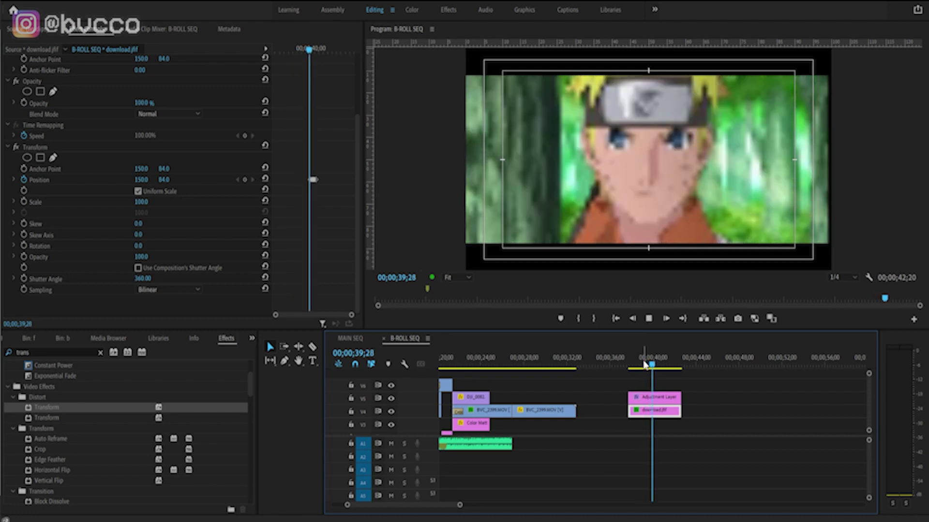
{"action": "key", "text": "space"}
{"action": "left_click", "coordinate": [644, 364]}
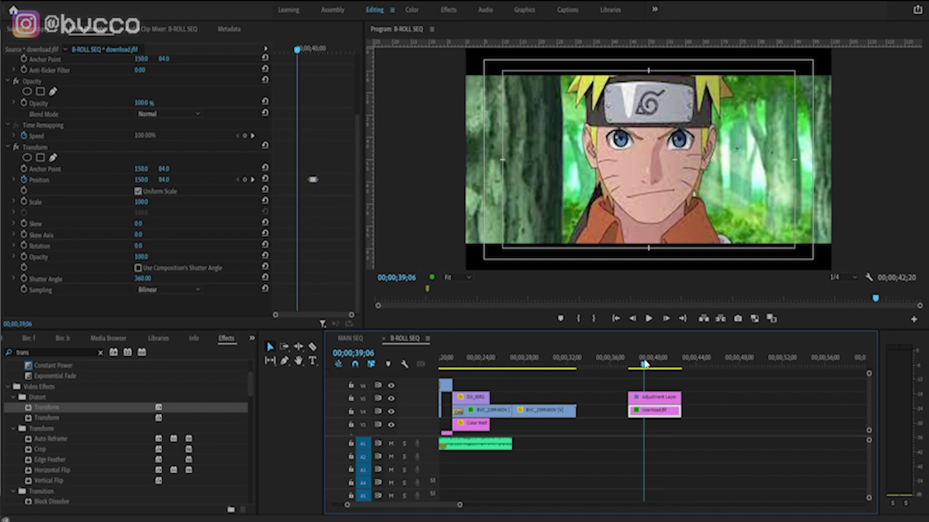
{"action": "left_click", "coordinate": [651, 362]}
- Find the Black & White effect and apply it to download.jfif on V4
{"action": "left_click", "coordinate": [71, 348]}
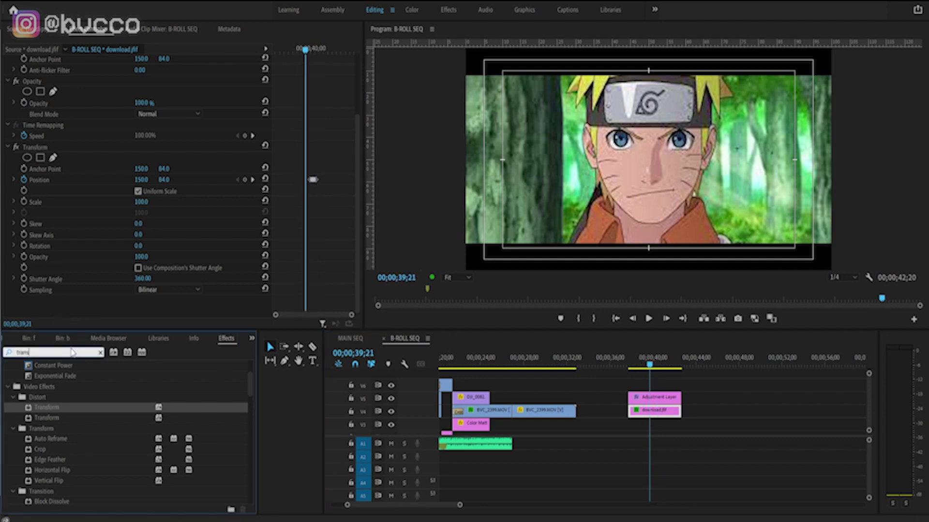
{"action": "type", "text": "black & white"}
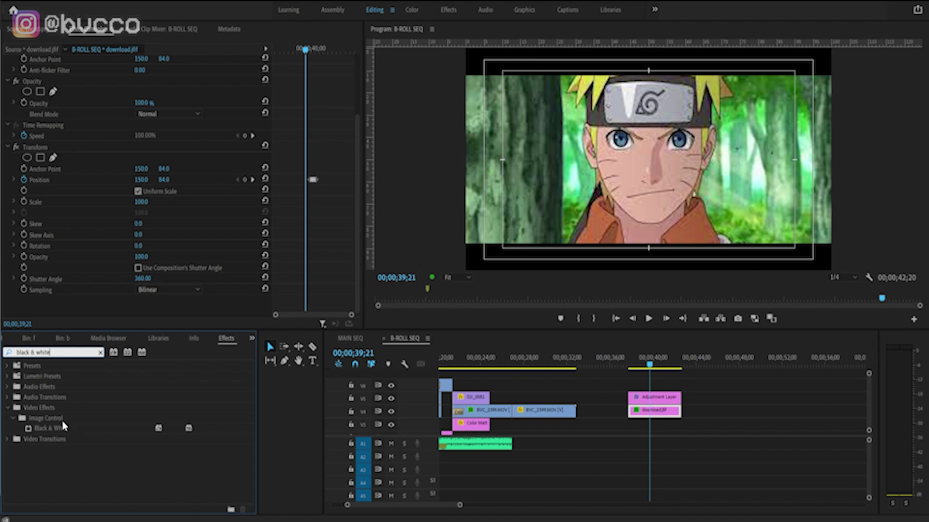
{"action": "left_click", "coordinate": [62, 421]}
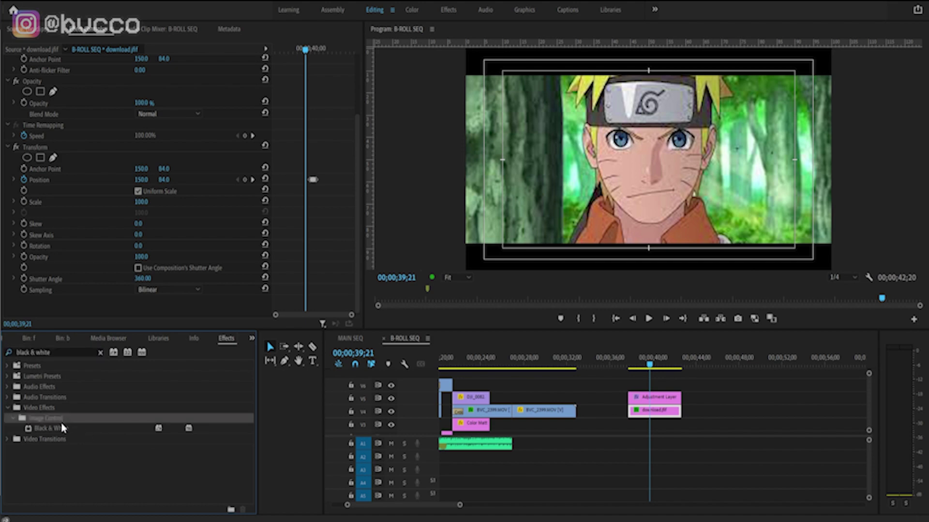
{"action": "left_click_drag", "start_coordinate": [51, 428], "coordinate": [501, 410]}
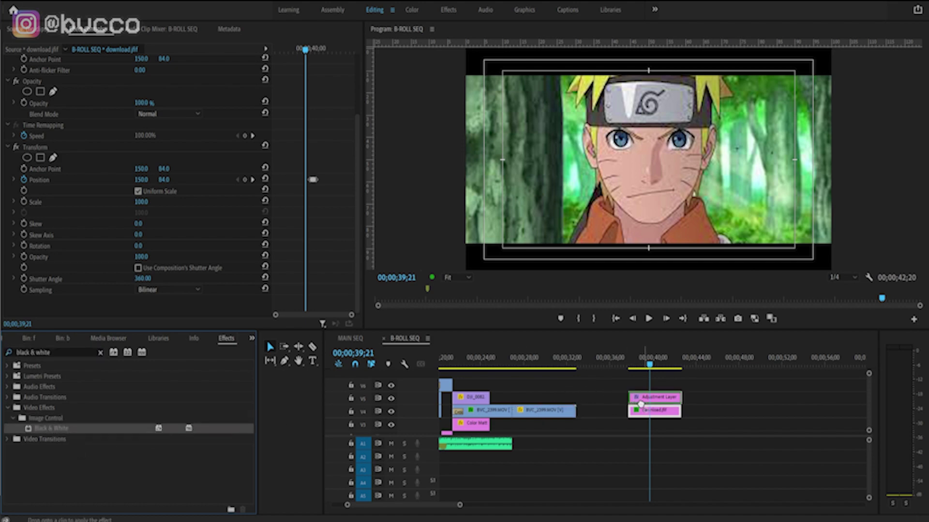
{"action": "left_click_drag", "start_coordinate": [641, 404], "coordinate": [643, 411]}
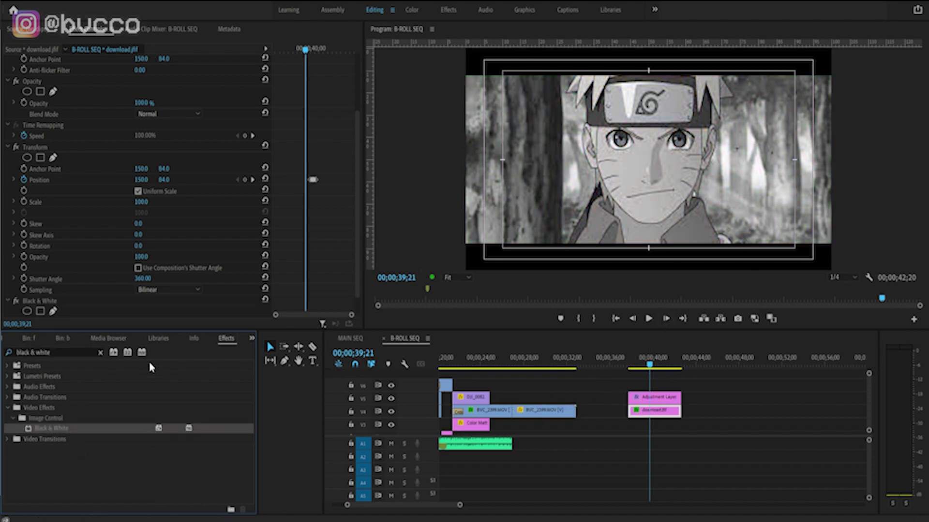
- Find the Crop effect and apply it to download.jfif on V4
{"action": "left_click", "coordinate": [53, 353]}
{"action": "key", "text": "ctrl+a"}
{"action": "type", "text": "crop"}
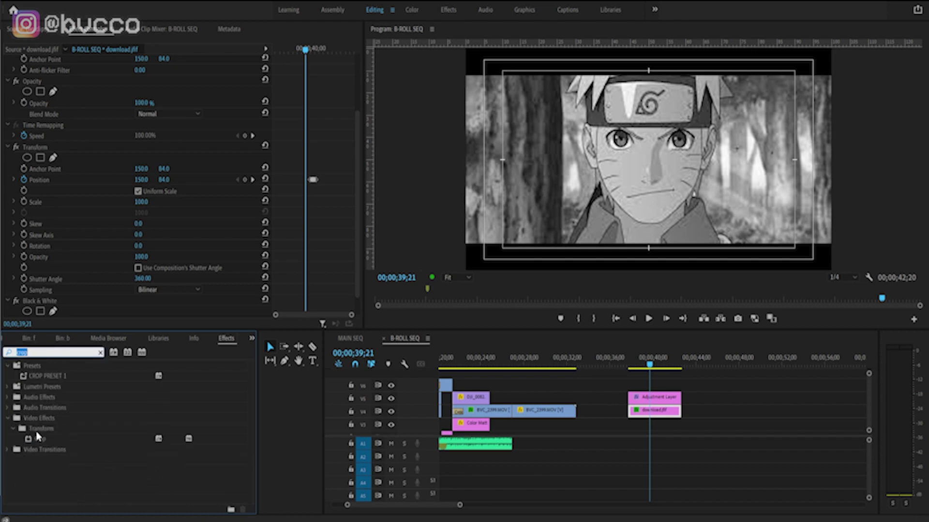
{"action": "left_click", "coordinate": [38, 437]}
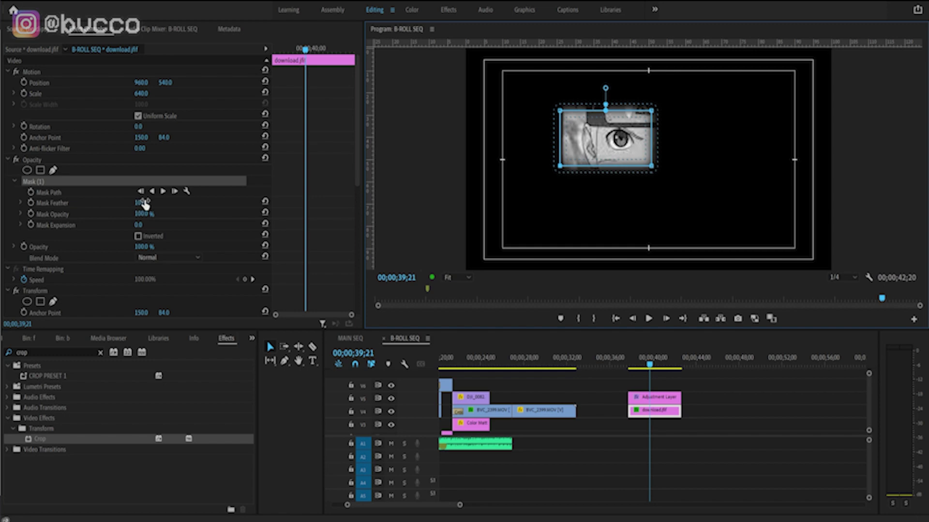
- Confine download.jfif on V4 to a rectangular opacity mask around one eye with 0.0 feather, and duplicate the clip onto V3
{"action": "left_click", "coordinate": [664, 243]}
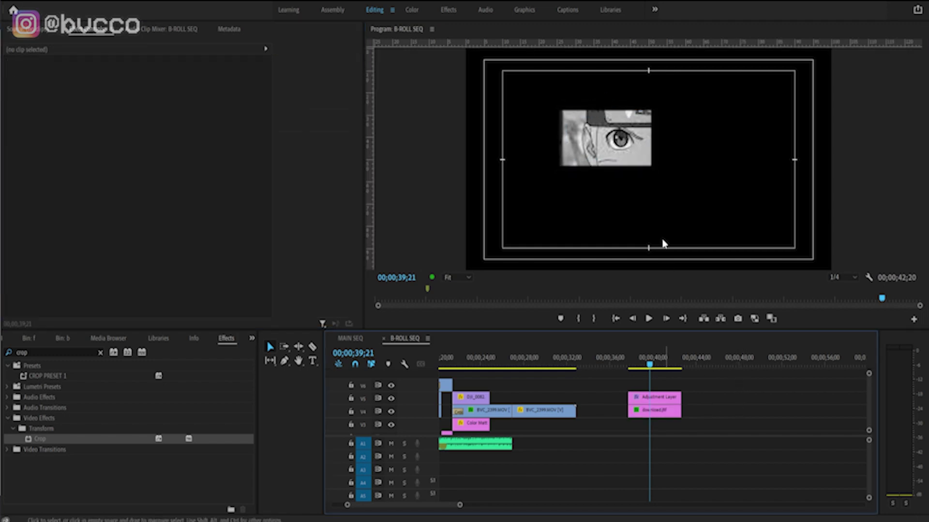
{"action": "left_click", "coordinate": [670, 411]}
{"action": "left_click_drag", "start_coordinate": [666, 412], "coordinate": [665, 425]}
- With V4 output disabled, move the V3 copy's opacity mask down over the mouth and set its Mask Feather to 0.0
{"action": "scroll", "coordinate": [127, 248], "scroll_direction": "down", "scroll_amount": 4}
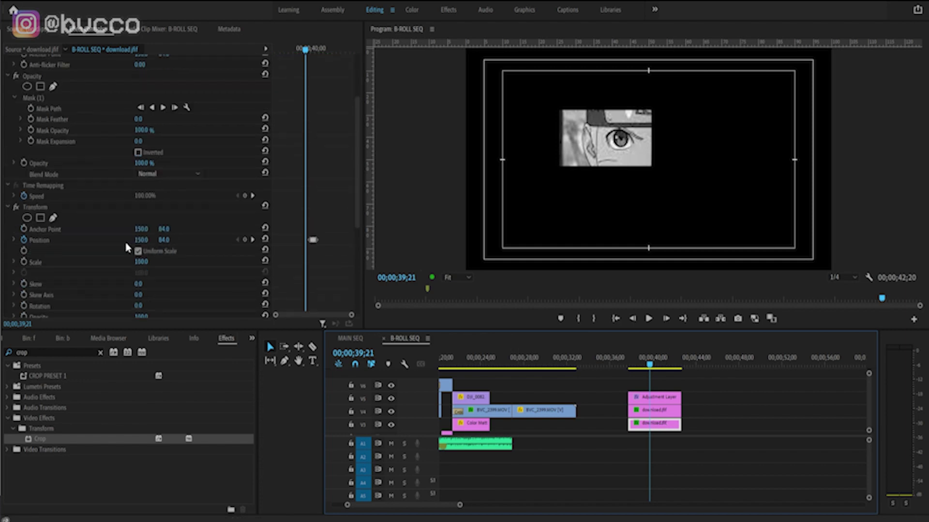
{"action": "scroll", "coordinate": [71, 264], "scroll_direction": "down", "scroll_amount": 5}
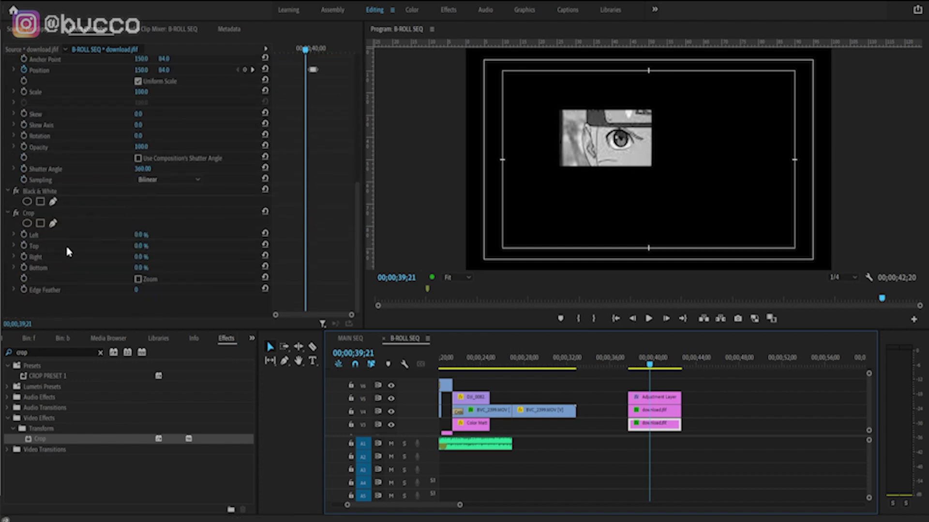
{"action": "scroll", "coordinate": [56, 217], "scroll_direction": "up", "scroll_amount": 5}
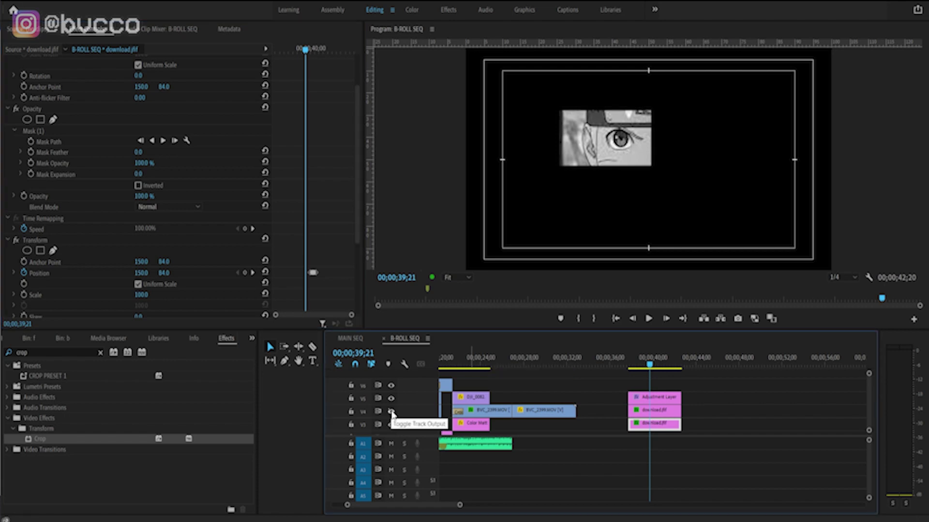
{"action": "left_click", "coordinate": [391, 412]}
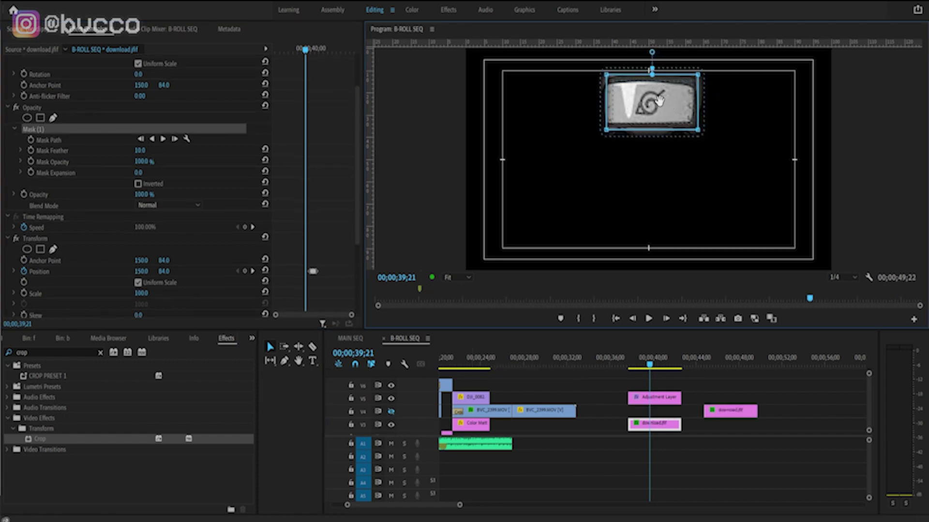
{"action": "left_click_drag", "start_coordinate": [659, 100], "coordinate": [658, 194]}
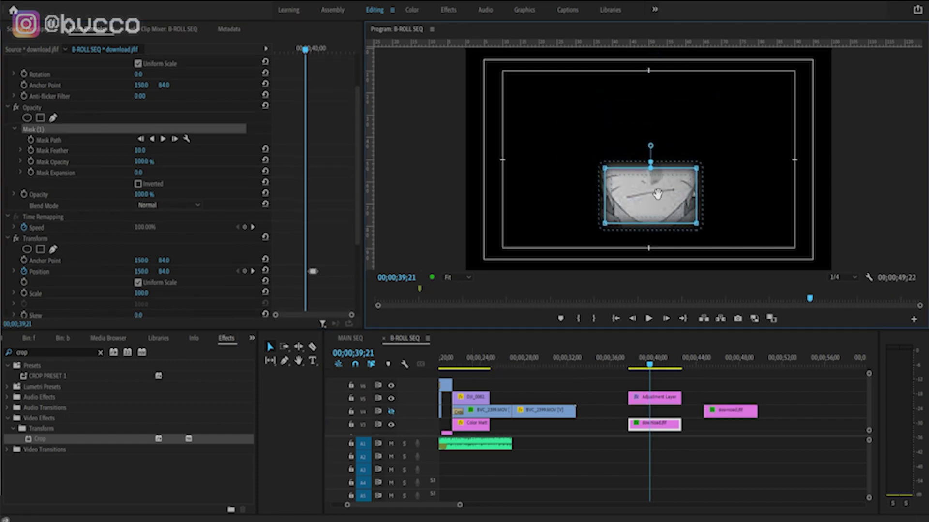
{"action": "left_click_drag", "start_coordinate": [139, 150], "coordinate": [116, 151]}
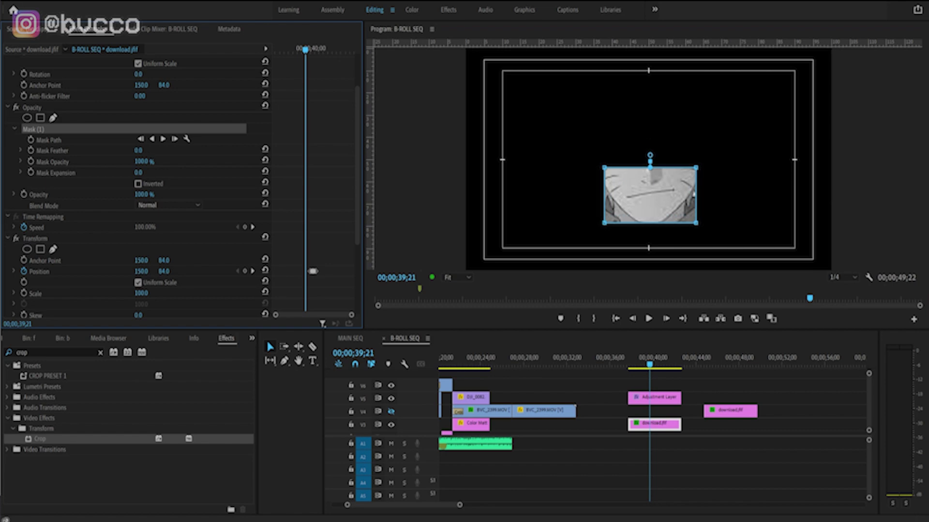
- Move download.jfif on V4 back above its V3 copy and re-enable the V4 track output
{"action": "left_click", "coordinate": [719, 426]}
{"action": "left_click_drag", "start_coordinate": [730, 410], "coordinate": [663, 411]}
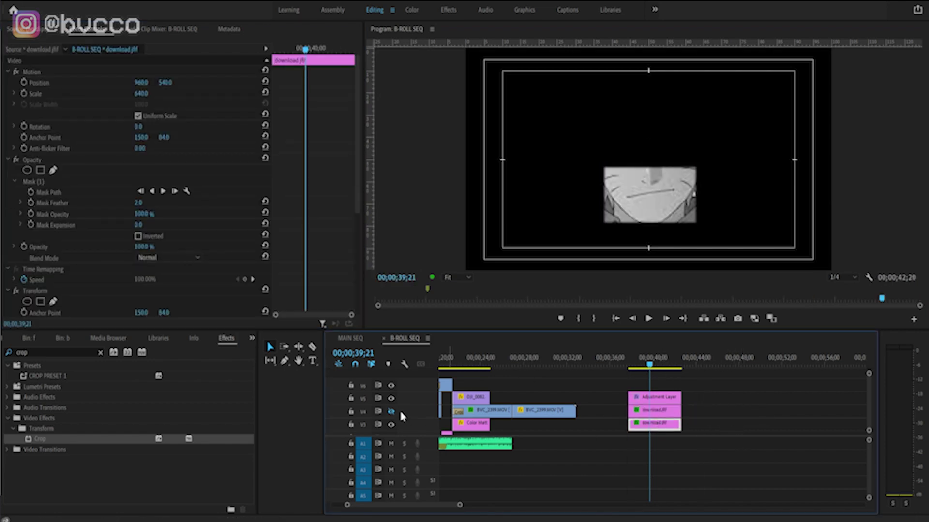
{"action": "left_click", "coordinate": [391, 412]}
- Keyframe the Motion position of download.jfif on V4 so it slides in from off screen to 960.0, 540.0, and play it back
{"action": "left_click", "coordinate": [652, 411]}
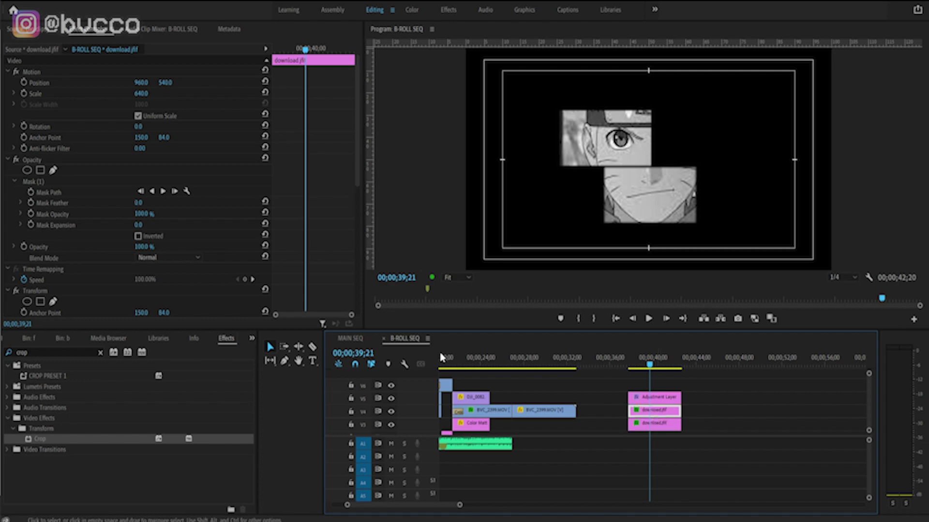
{"action": "mouse_move", "coordinate": [143, 83]}
{"action": "left_mouse_down"}
{"action": "mouse_move", "coordinate": [31, 83]}
{"action": "mouse_move", "coordinate": [291, 84]}
{"action": "mouse_move", "coordinate": [124, 85]}
{"action": "left_mouse_up"}
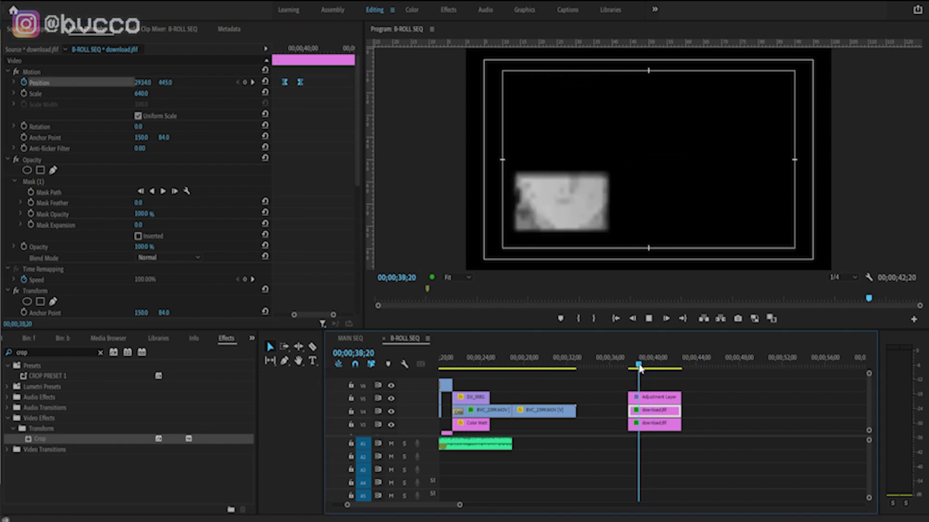
{"action": "scroll", "coordinate": [641, 364], "scroll_direction": "up", "scroll_amount": 1}
{"action": "scroll", "coordinate": [645, 364], "scroll_direction": "down", "scroll_amount": 1}
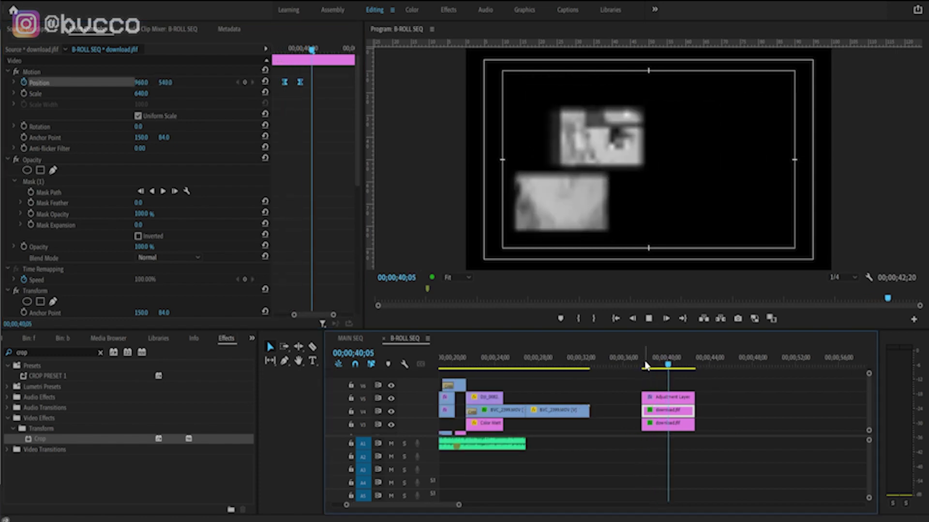
{"action": "key", "text": "space"}
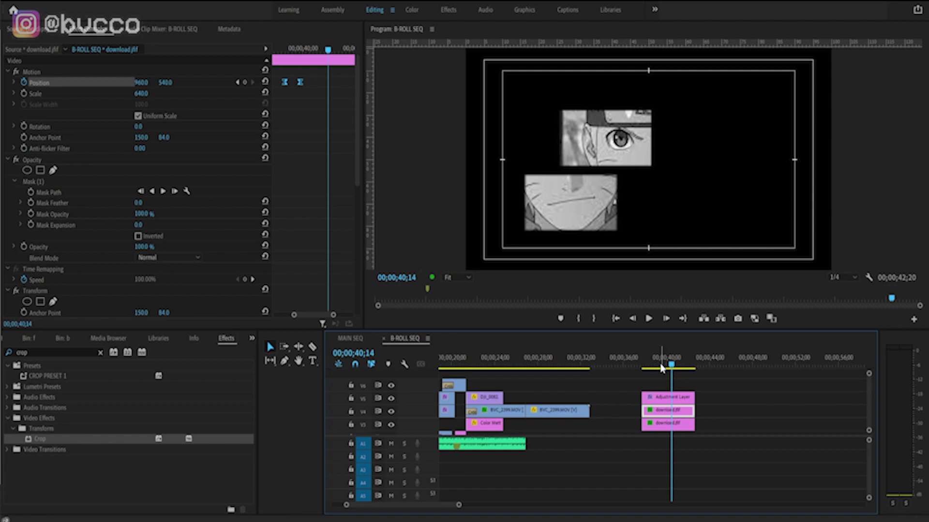
- Return to the earlier part of the B-roll sequence and play it back to the split-screen shots at 00;00;15;29
{"action": "key", "text": "minus"}
{"action": "key", "text": "minus"}
{"action": "key", "text": "equal"}
{"action": "key", "text": "minus"}
{"action": "left_click_drag", "start_coordinate": [542, 365], "coordinate": [451, 365]}
{"action": "key", "text": "space"}
{"action": "key", "text": "equal"}
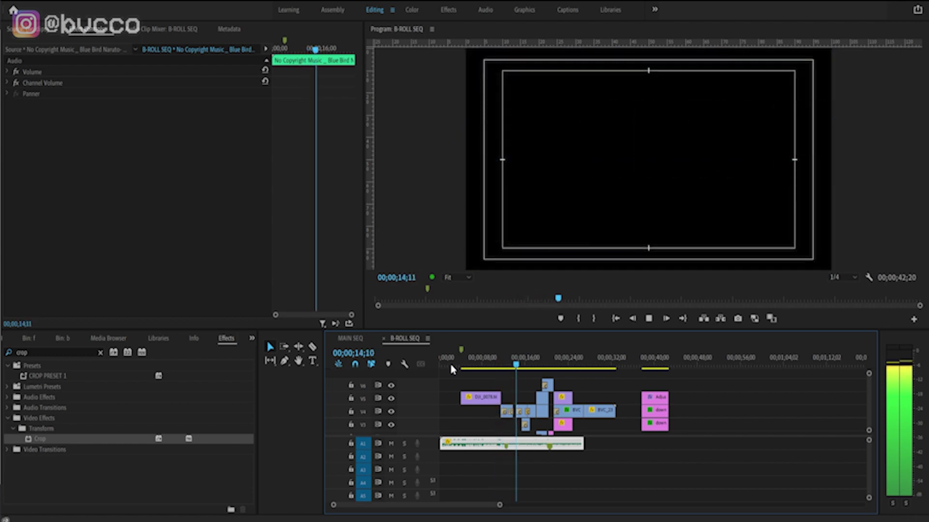
{"action": "key", "text": "space"}
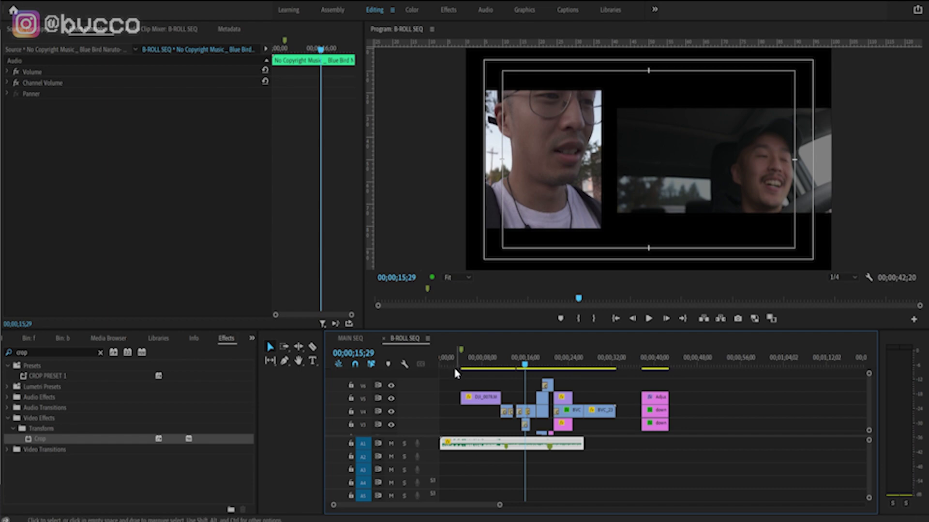
- Examine C0233.MP4's position, scale and crop settings on V4, and play the split-screen section through to 00;00;18;08
{"action": "key", "text": "equal"}
{"action": "key", "text": "equal"}
{"action": "left_click", "coordinate": [649, 411]}
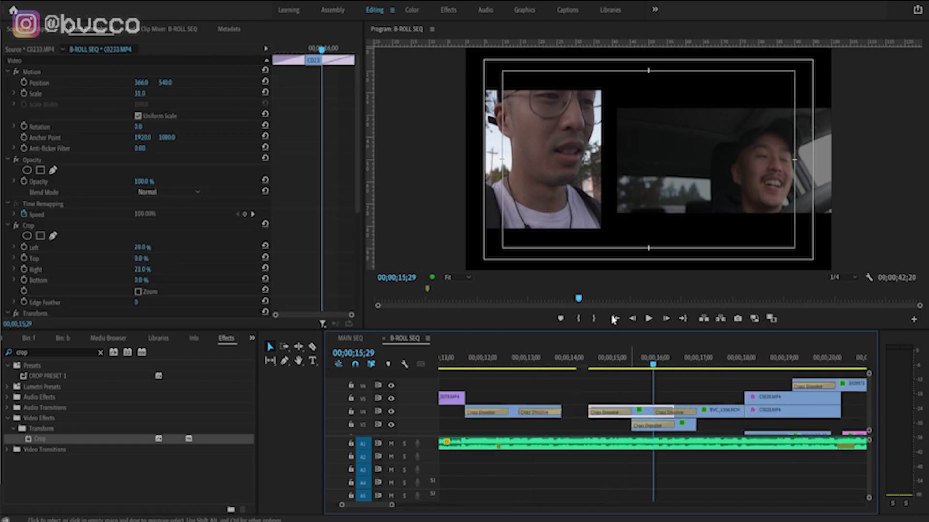
{"action": "scroll", "coordinate": [221, 279], "scroll_direction": "down", "scroll_amount": 1}
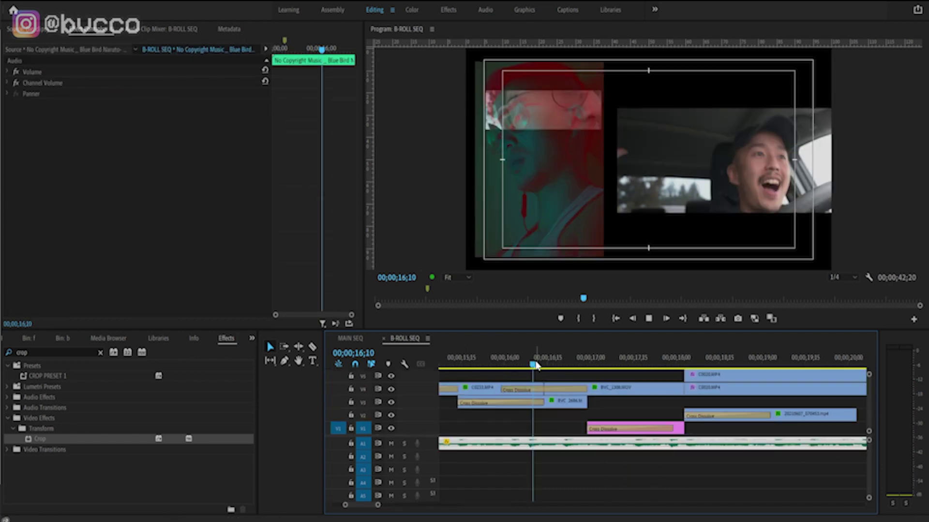
{"action": "key", "text": "space"}
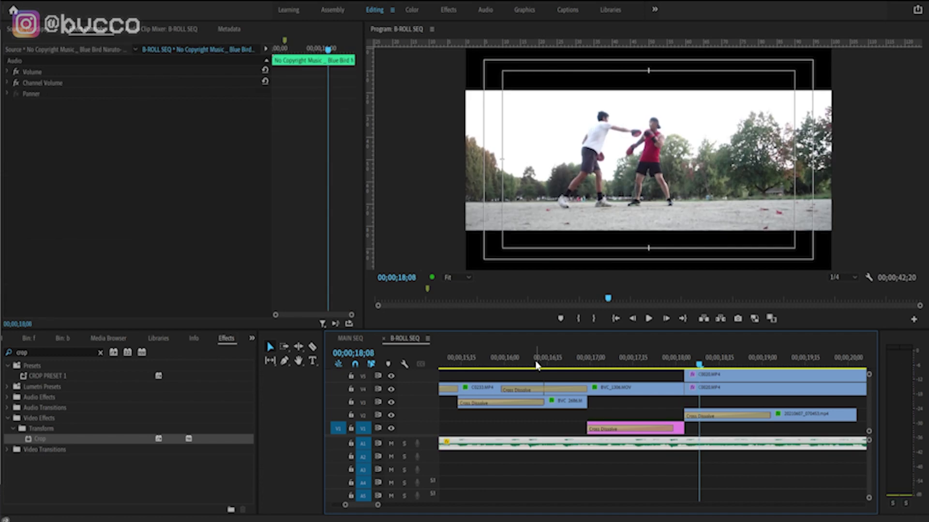
- Play the B-roll sequence onward from 00;00;18;08 to review the photo and split-screen layouts past 00;00;22;00
{"action": "left_click", "coordinate": [820, 427]}
{"action": "key", "text": "minus"}
{"action": "key", "text": "minus"}
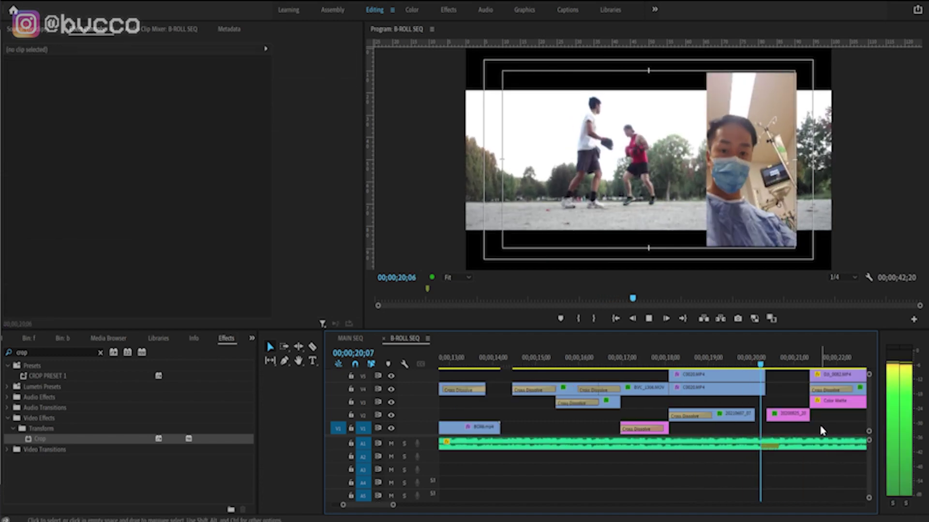
{"action": "left_click", "coordinate": [659, 358]}
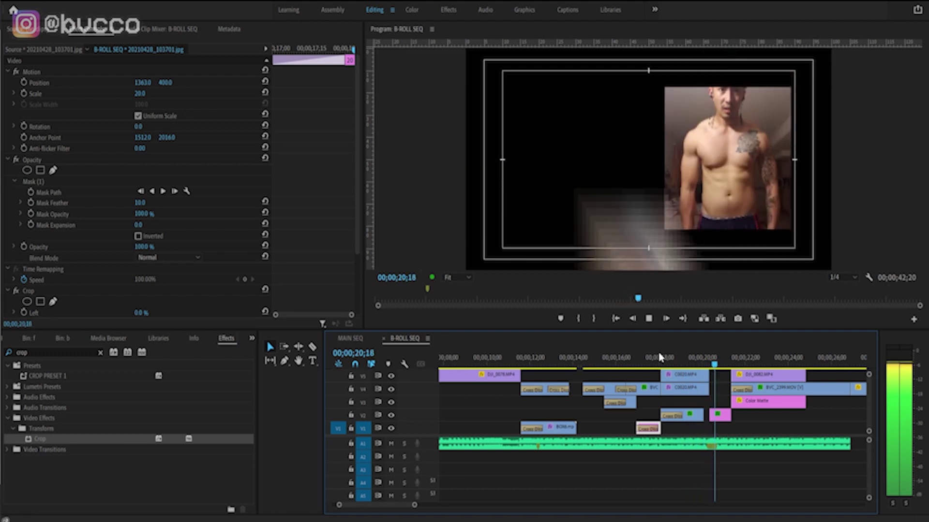
{"action": "key", "text": "minus"}
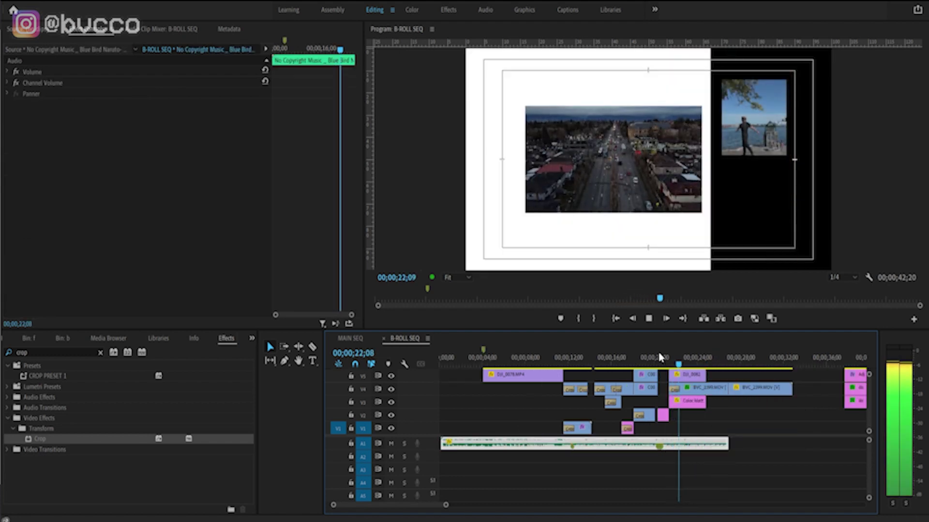